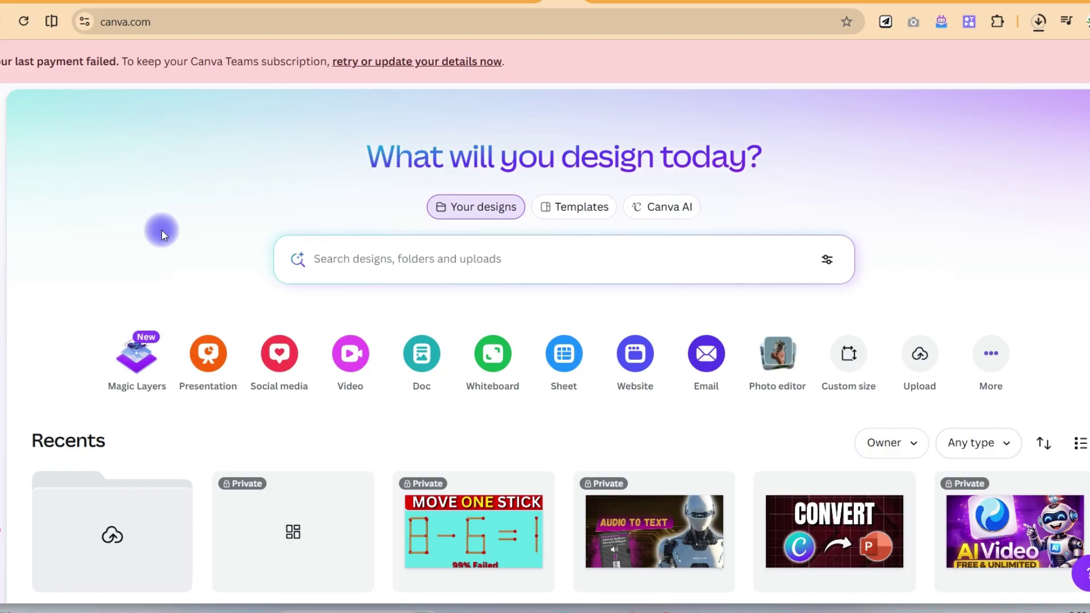
# Create a new blank video design using the YouTube Video format.
pyautogui.click(140, 22)
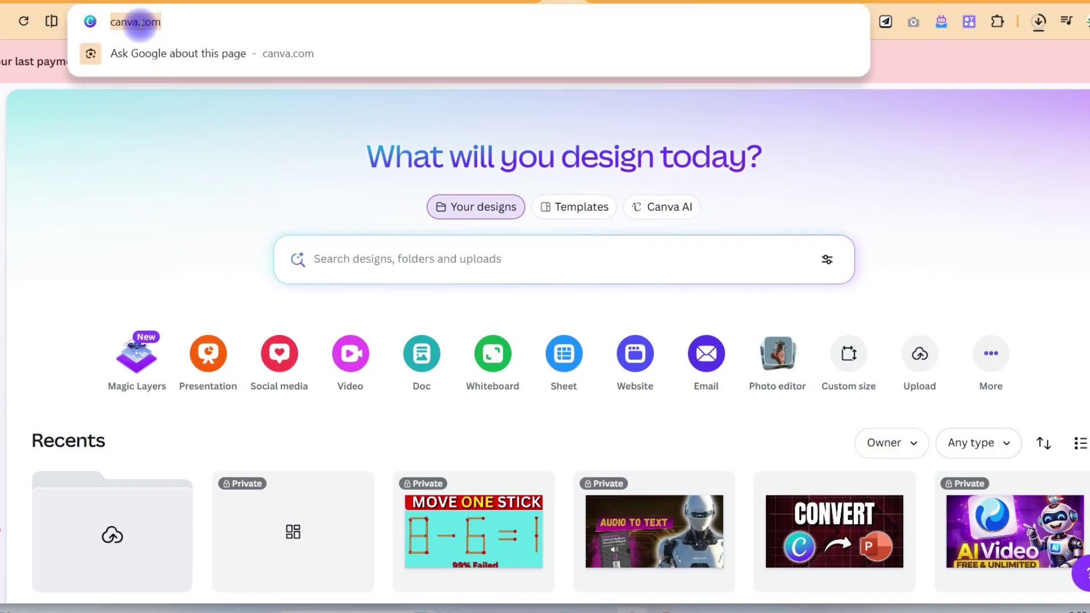
pyautogui.click(134, 188)
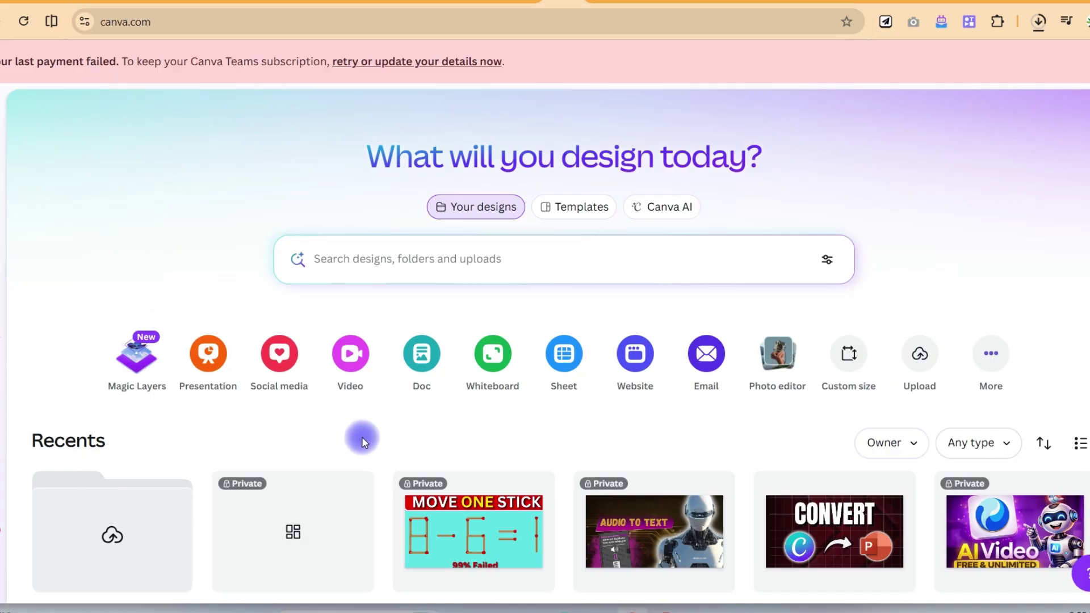
pyautogui.click(355, 345)
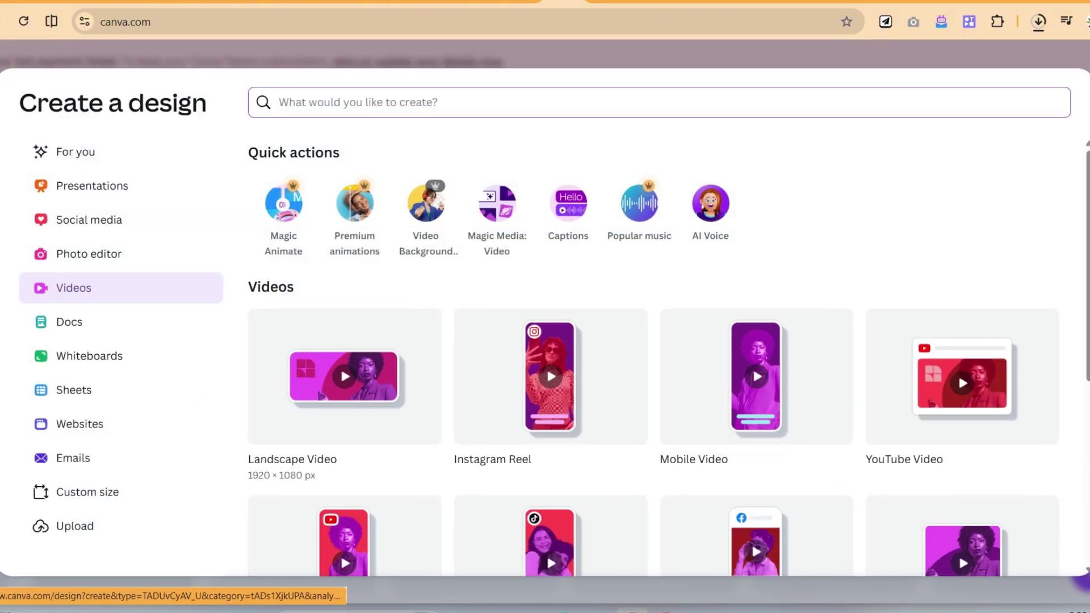
pyautogui.click(972, 366)
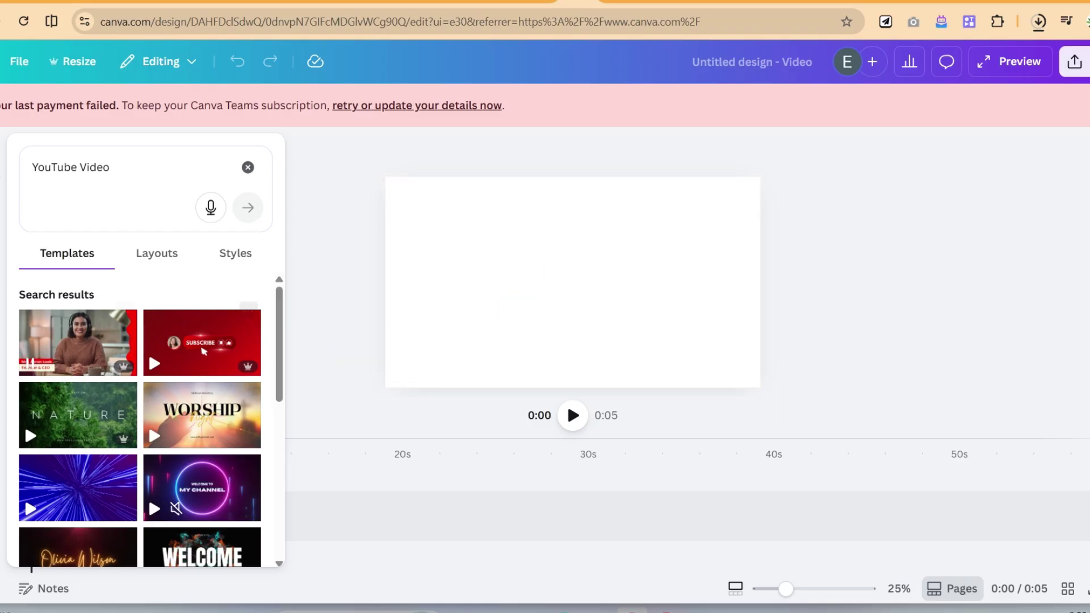
# Search the design elements for "a tiger" and browse the results.
pyautogui.click(24, 247)
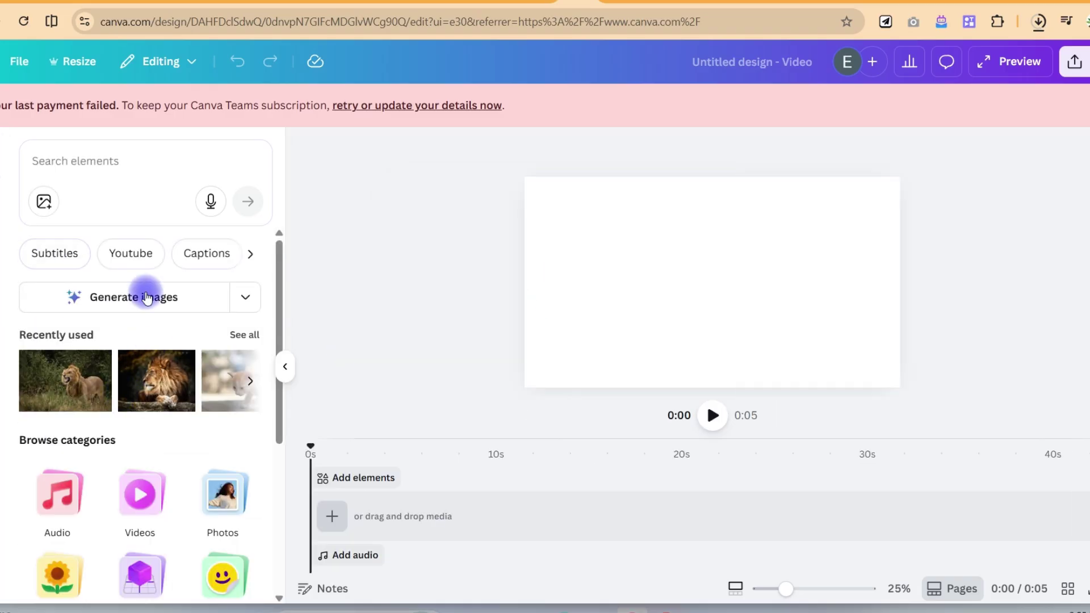
pyautogui.click(105, 153)
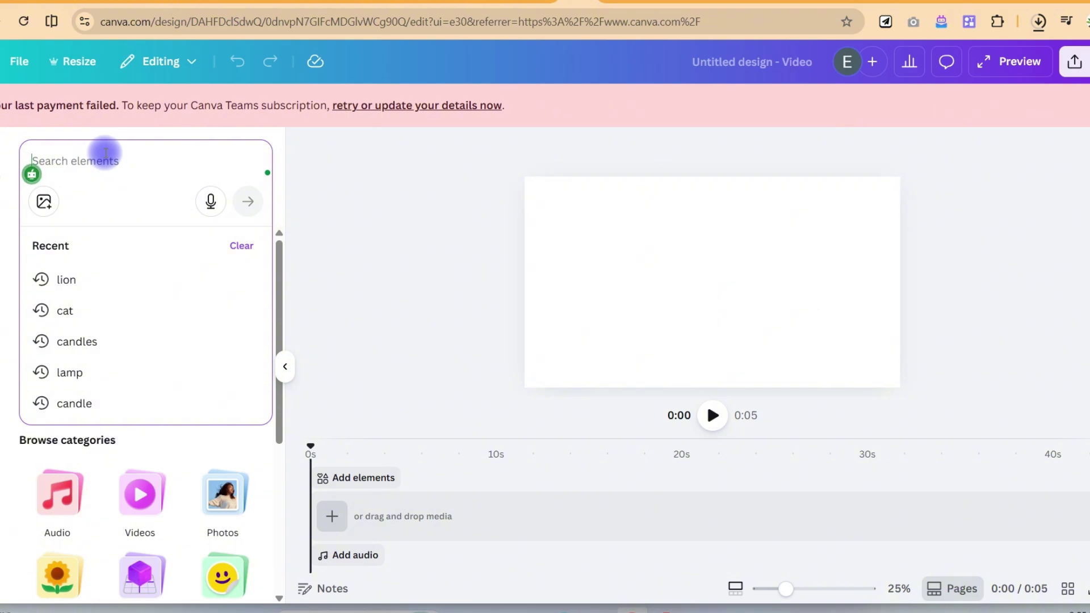
pyautogui.write('a tiger')
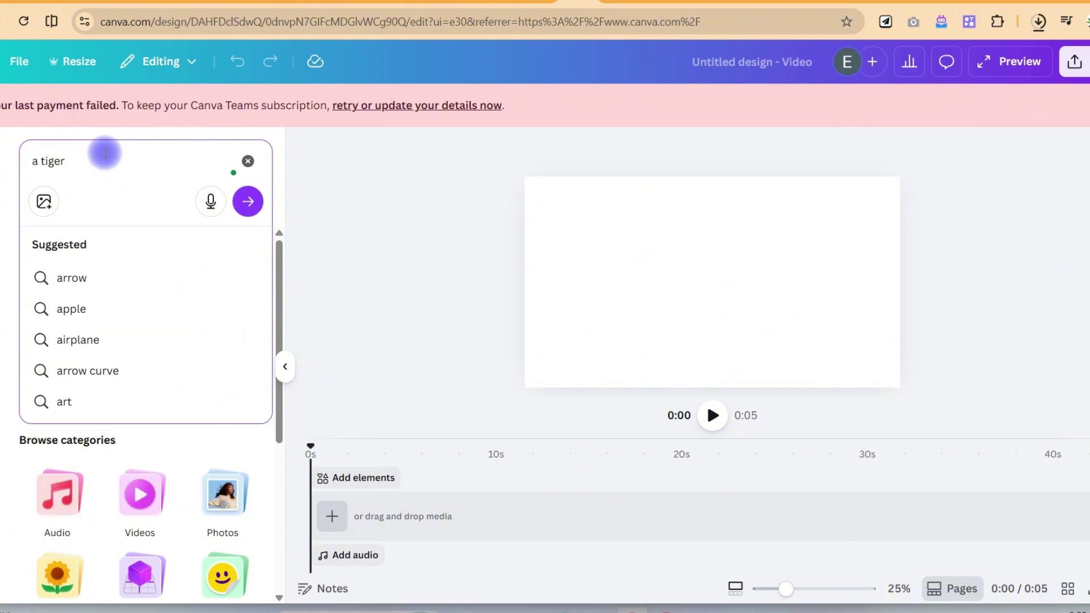
pyautogui.press('Return')
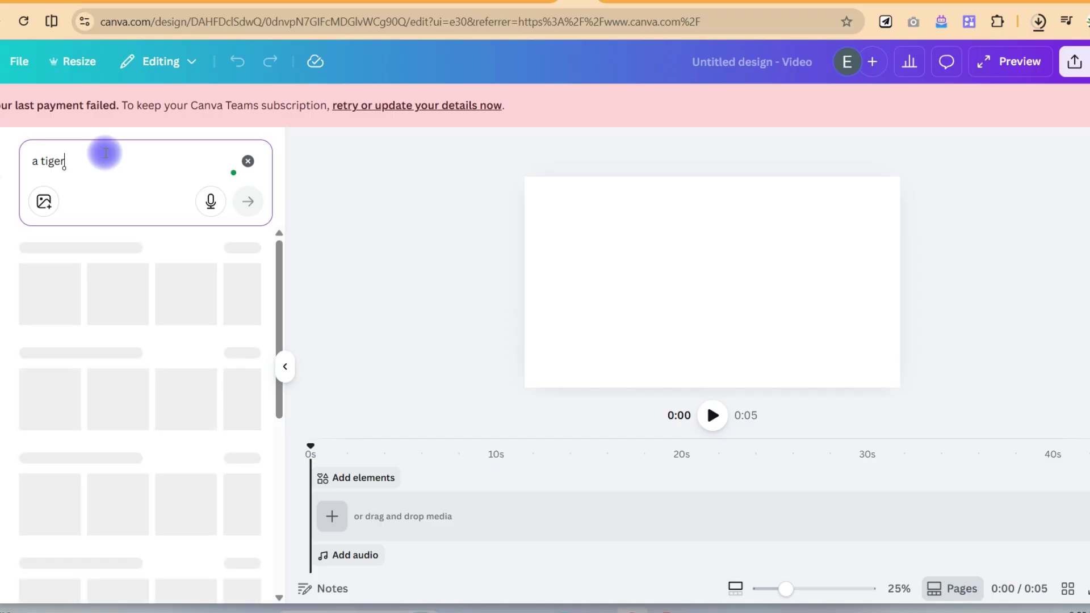
pyautogui.scroll(-1, 113, 403)
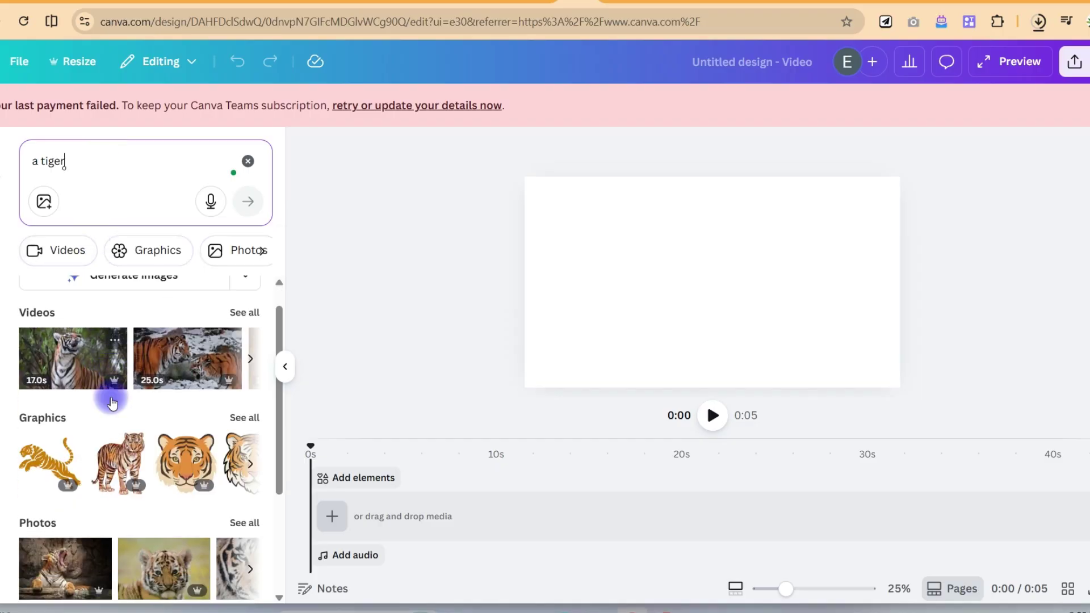
pyautogui.scroll(-3, 112, 403)
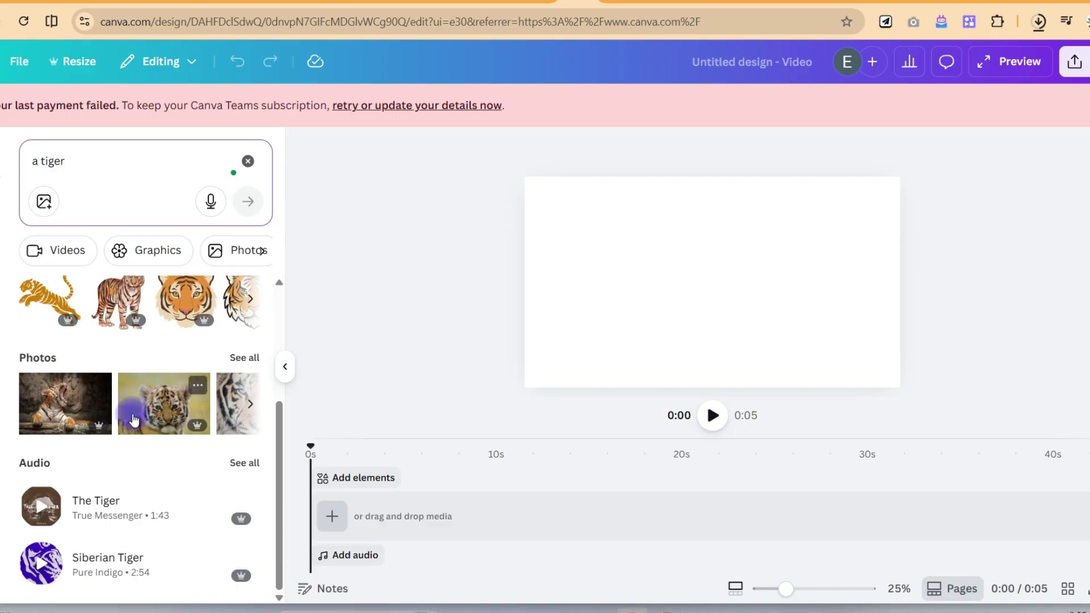
pyautogui.scroll(3, 134, 414)
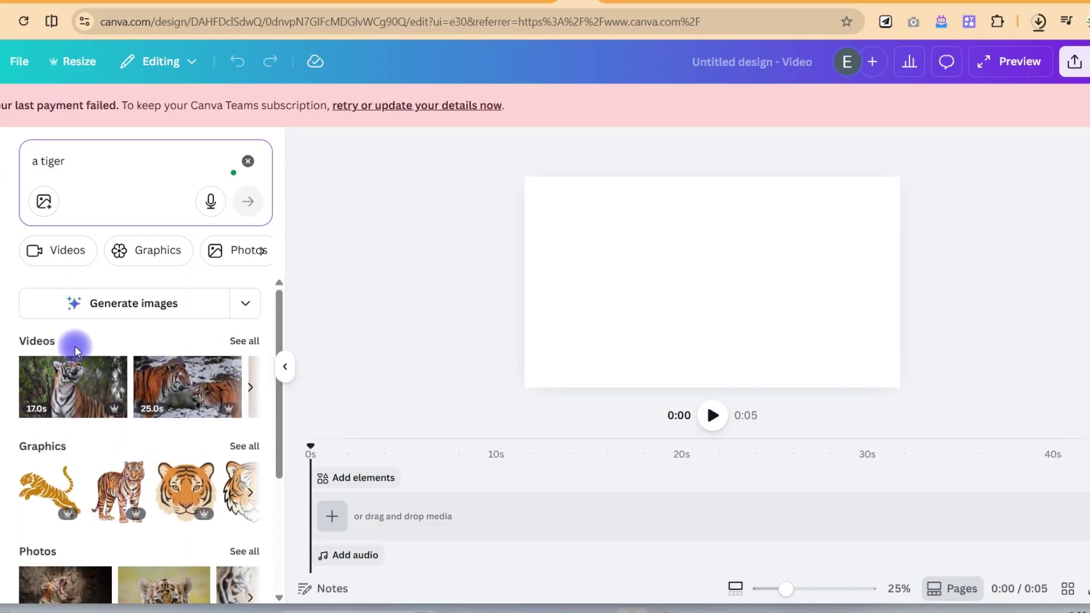
# Limit the results to photos and add the landscape photo of the tiger lying on a rock to the design.
pyautogui.click(221, 250)
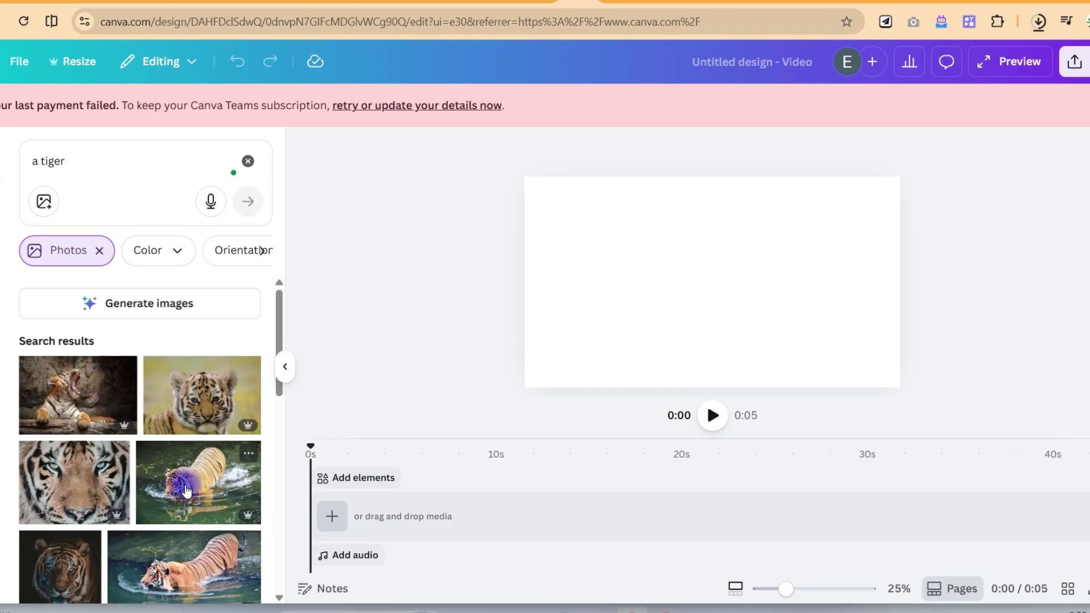
pyautogui.scroll(-1, 200, 495)
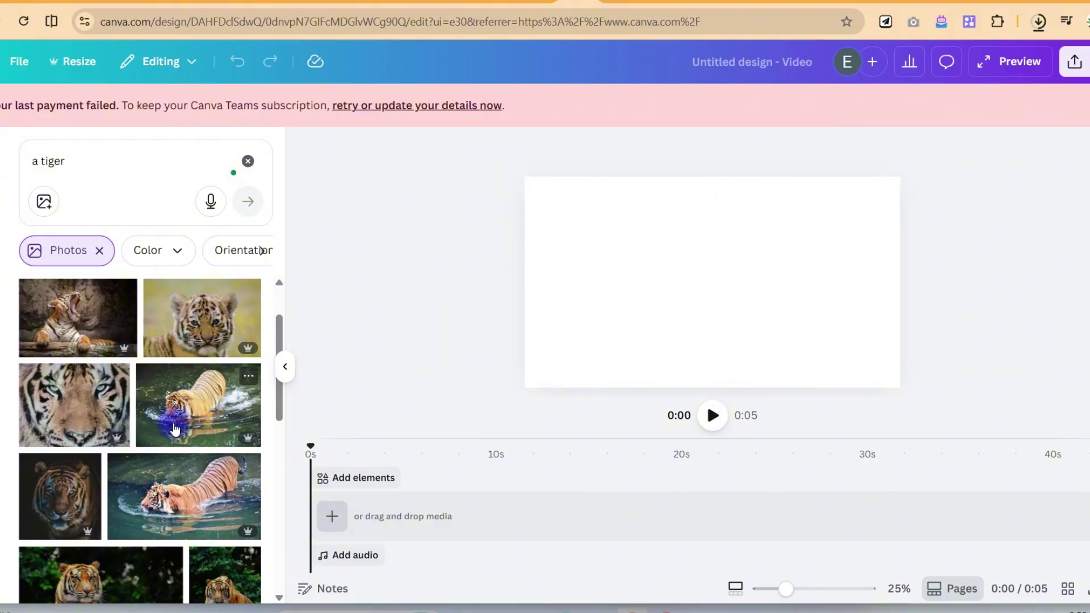
pyautogui.scroll(-2, 178, 354)
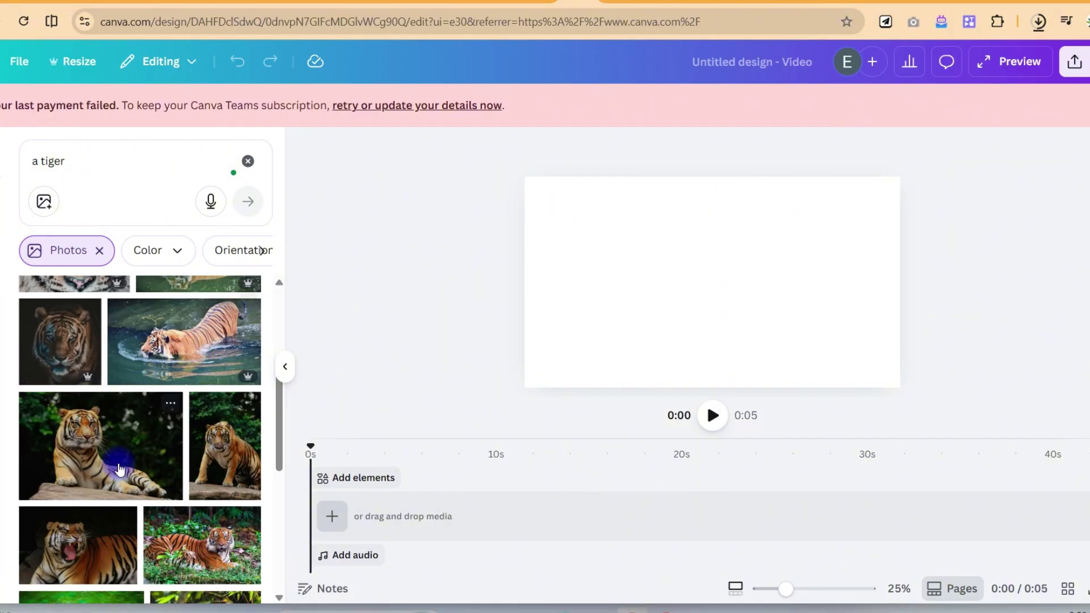
pyautogui.scroll(-1, 162, 386)
pyautogui.scroll(-2, 162, 511)
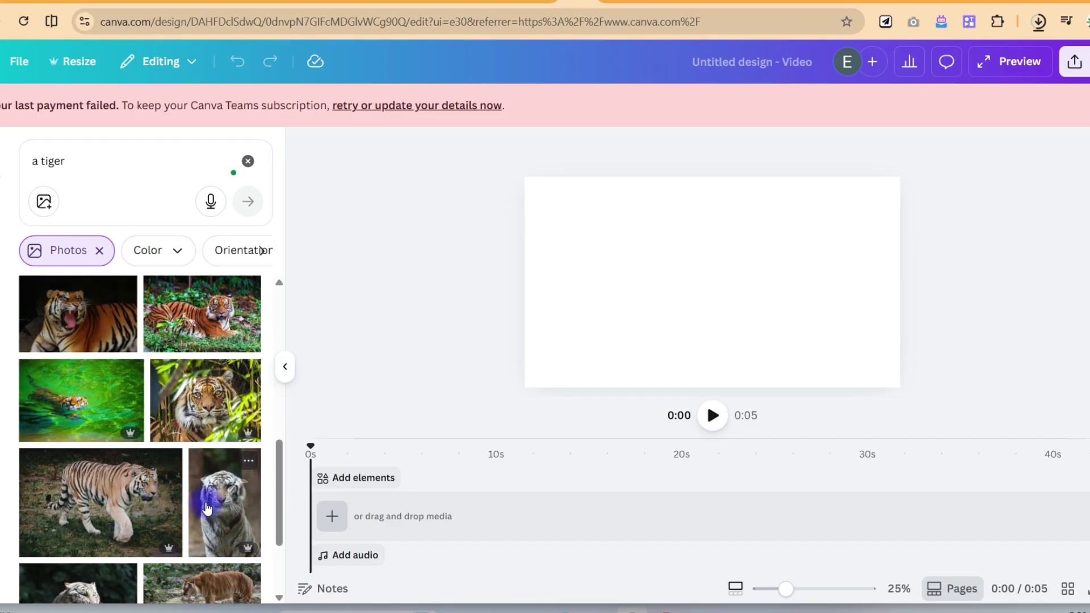
pyautogui.scroll(1, 175, 454)
pyautogui.scroll(2, 174, 454)
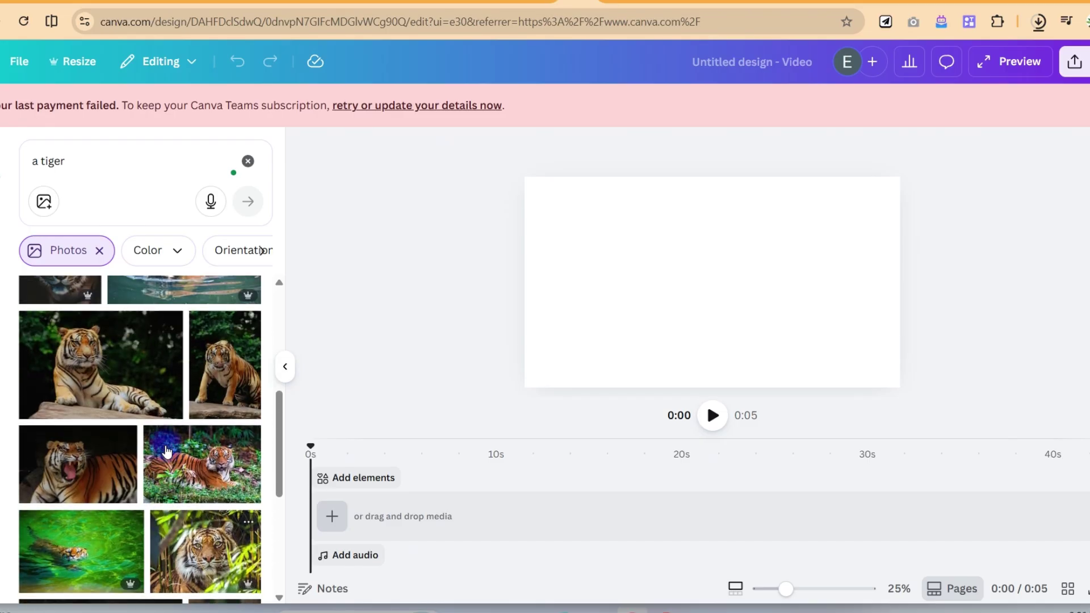
pyautogui.click(76, 380)
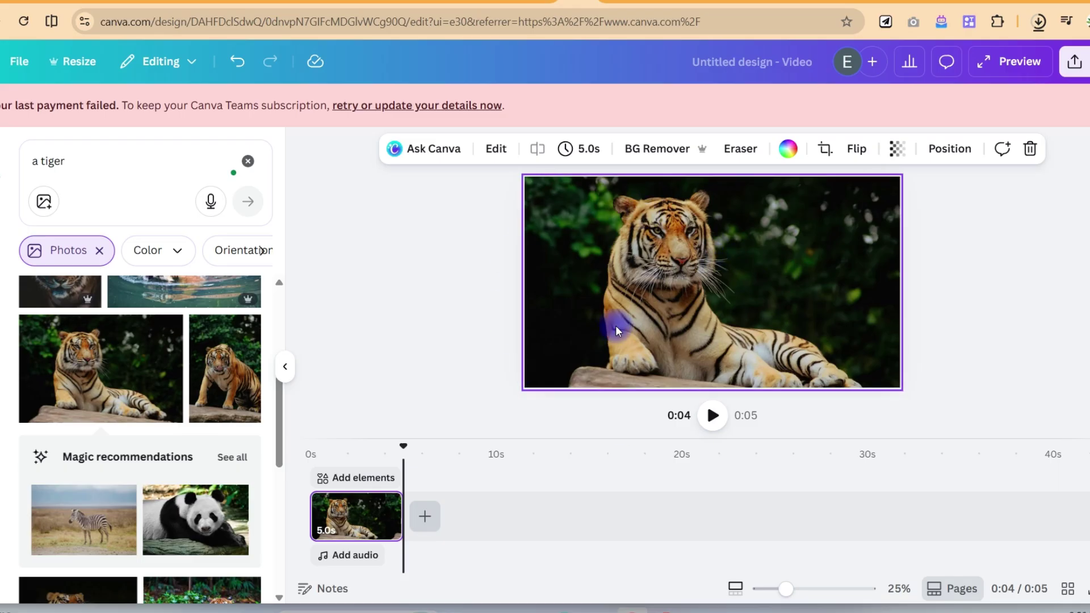
# Open the Image to Video tool from Magic Studio for the tiger photo.
pyautogui.click(495, 148)
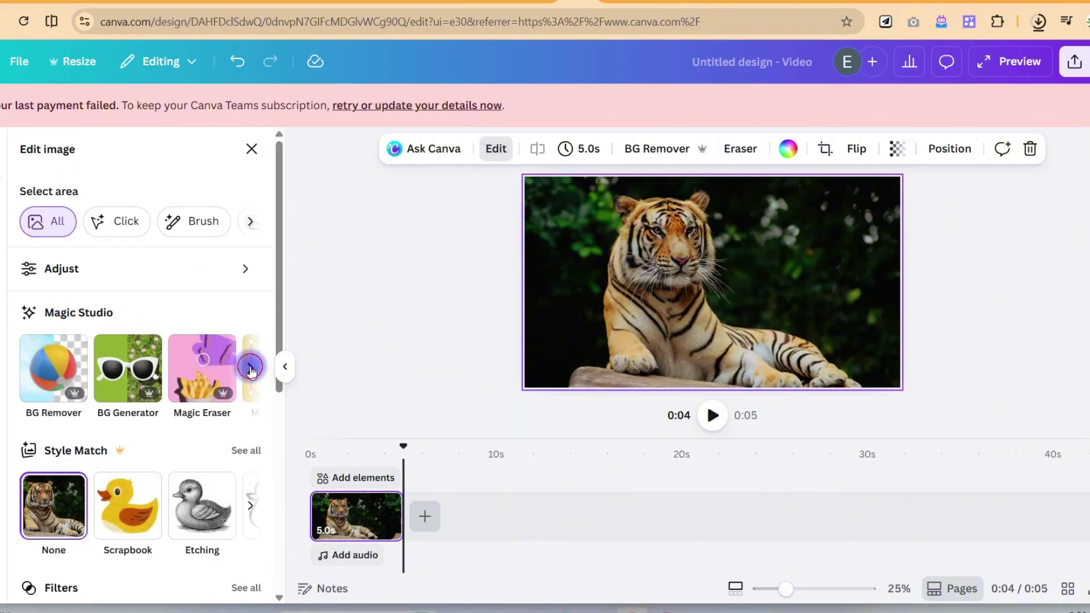
pyautogui.click(250, 368)
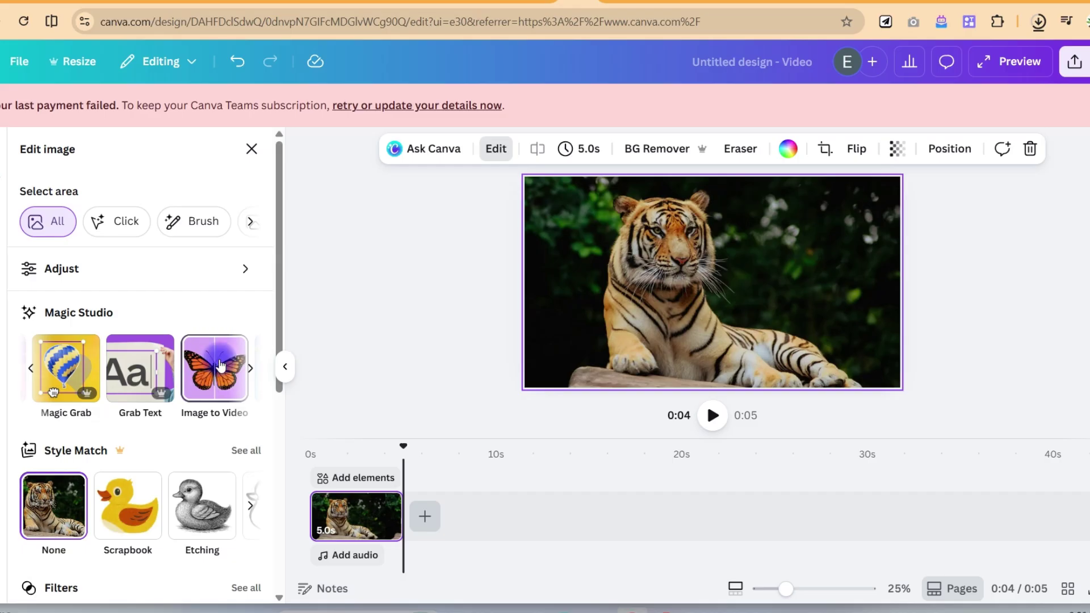
pyautogui.click(221, 364)
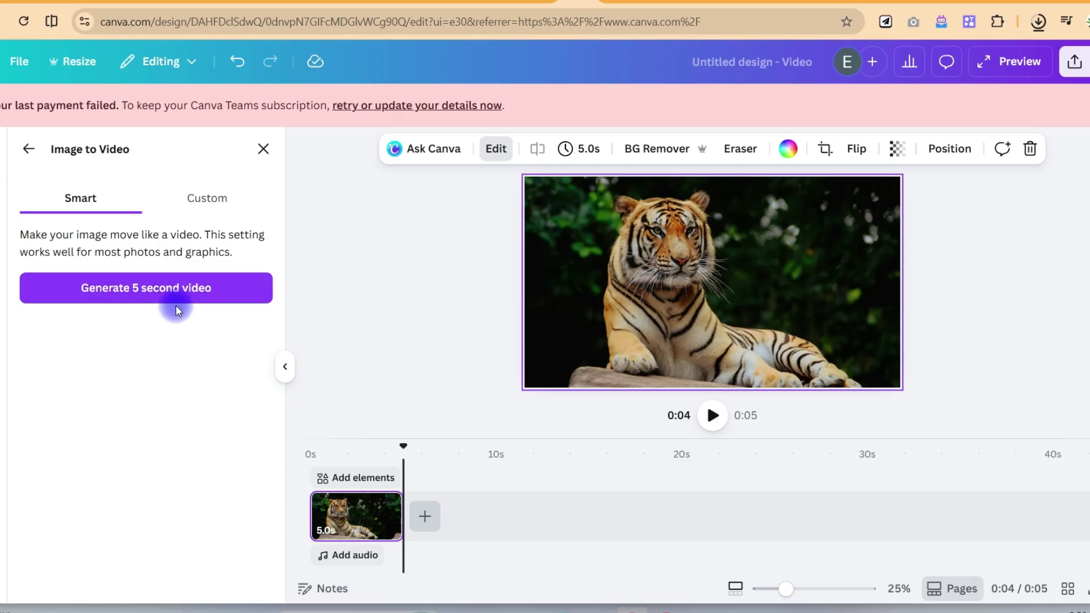
pyautogui.click(196, 195)
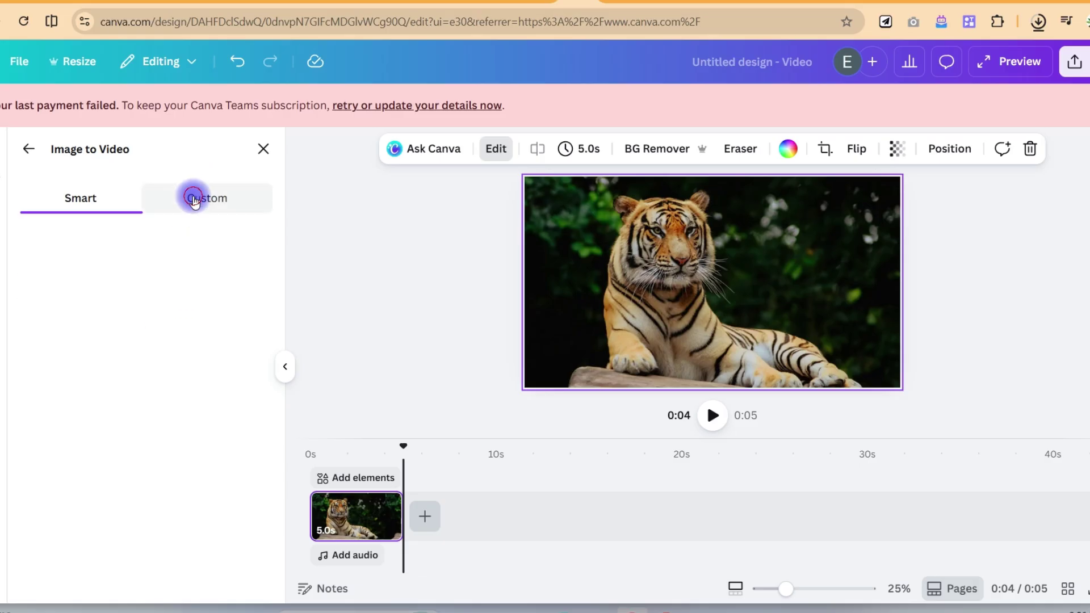
pyautogui.click(112, 257)
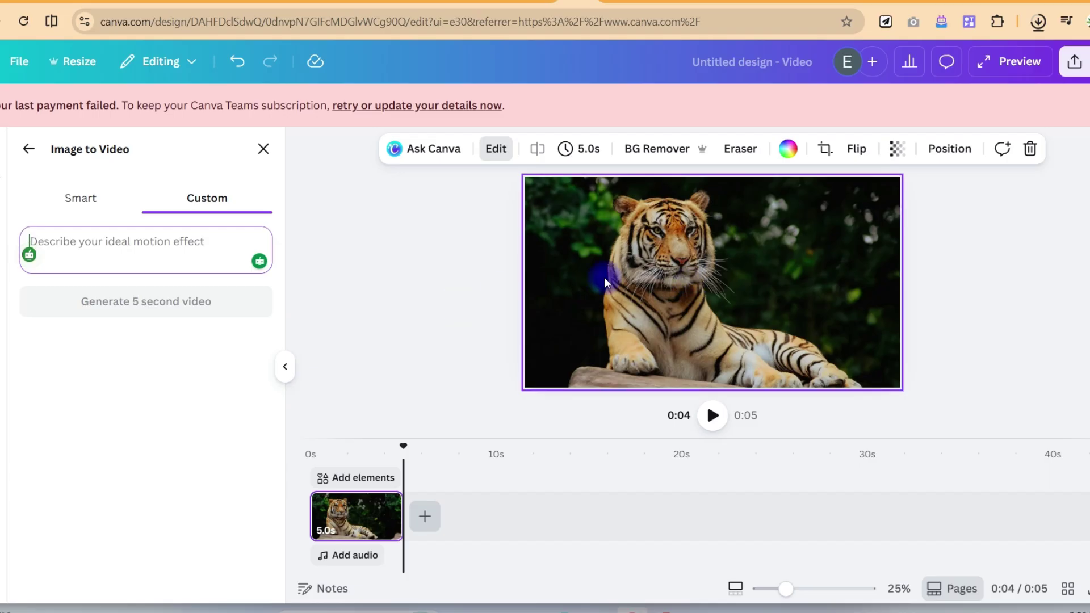
pyautogui.click(79, 197)
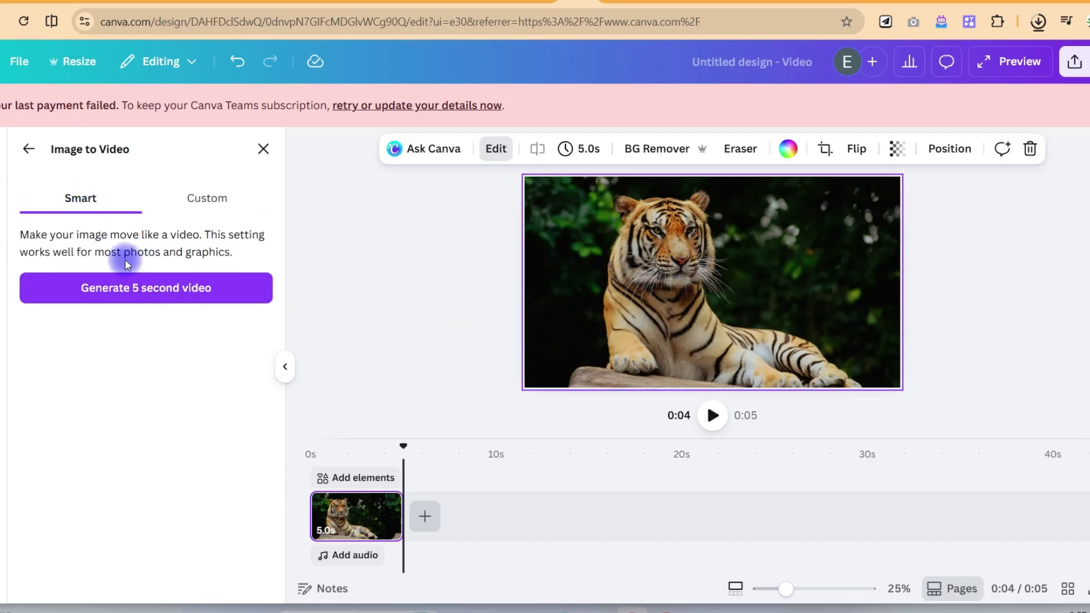
# Generate a 5-second video from the tiger photo with the Smart setting and add it to the design.
pyautogui.click(146, 298)
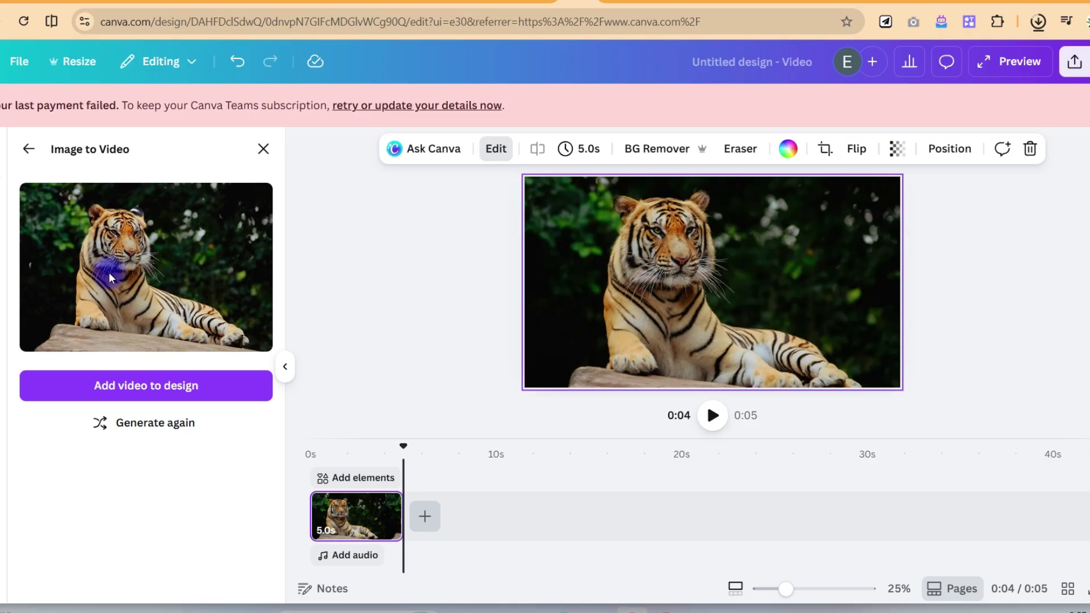
pyautogui.click(151, 383)
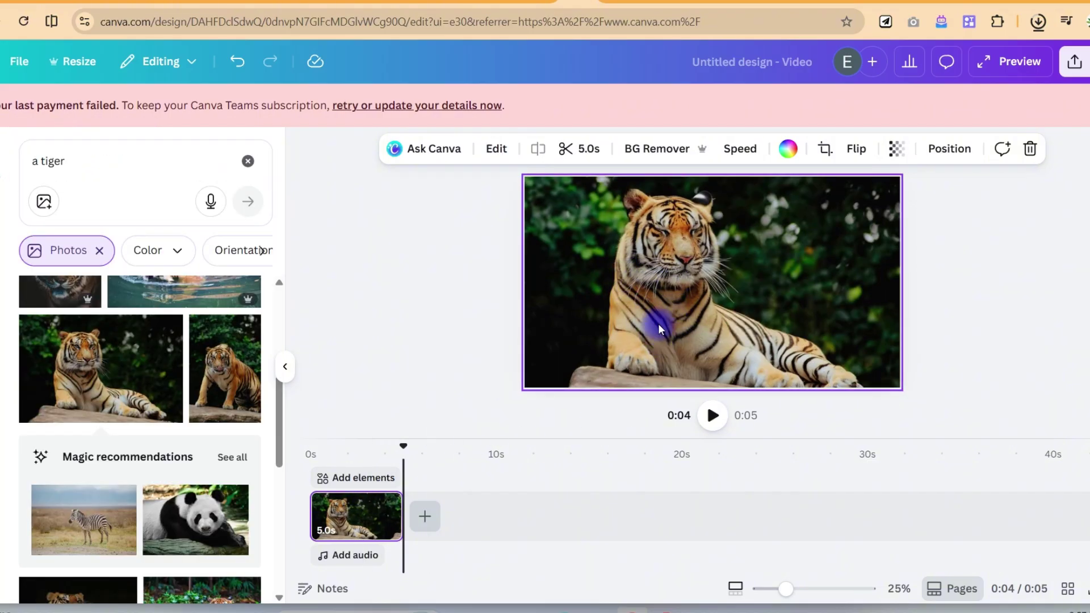
# Play back the generated tiger video to check its motion.
pyautogui.click(711, 417)
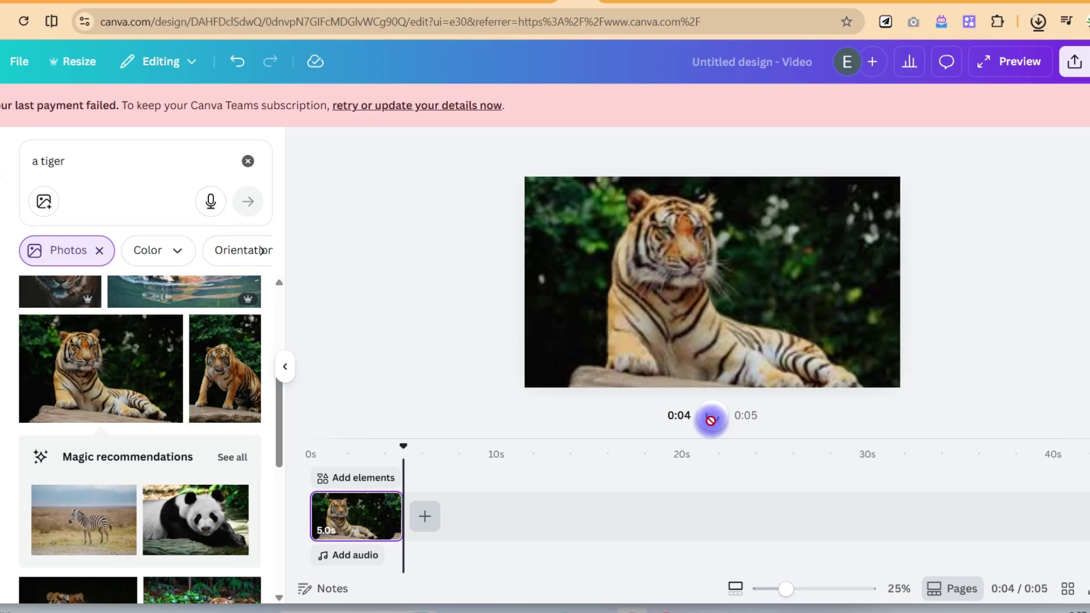
pyautogui.click(712, 423)
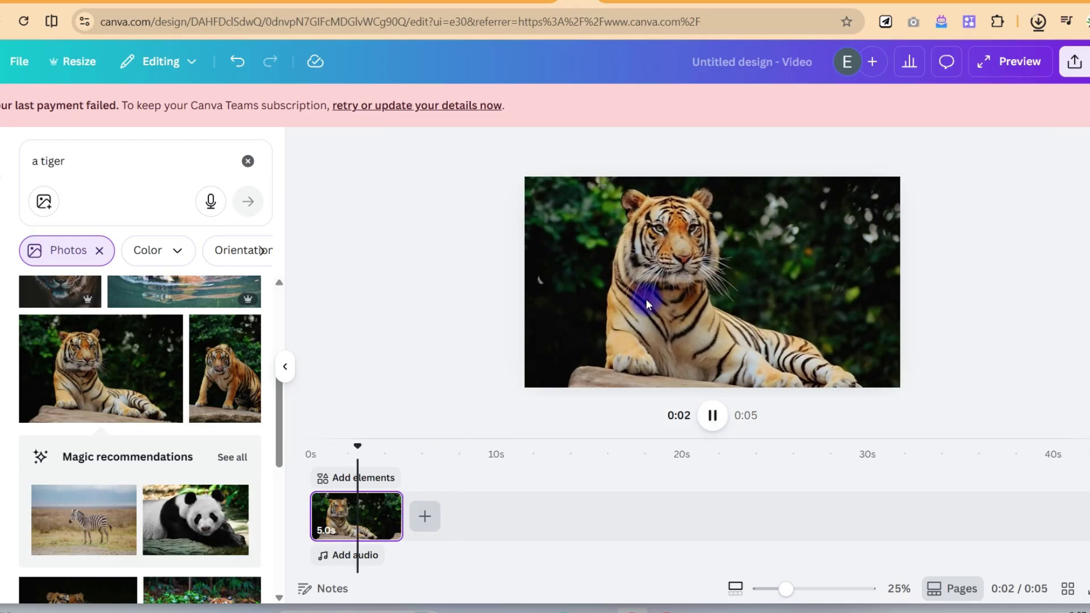
pyautogui.click(645, 298)
pyautogui.click(709, 417)
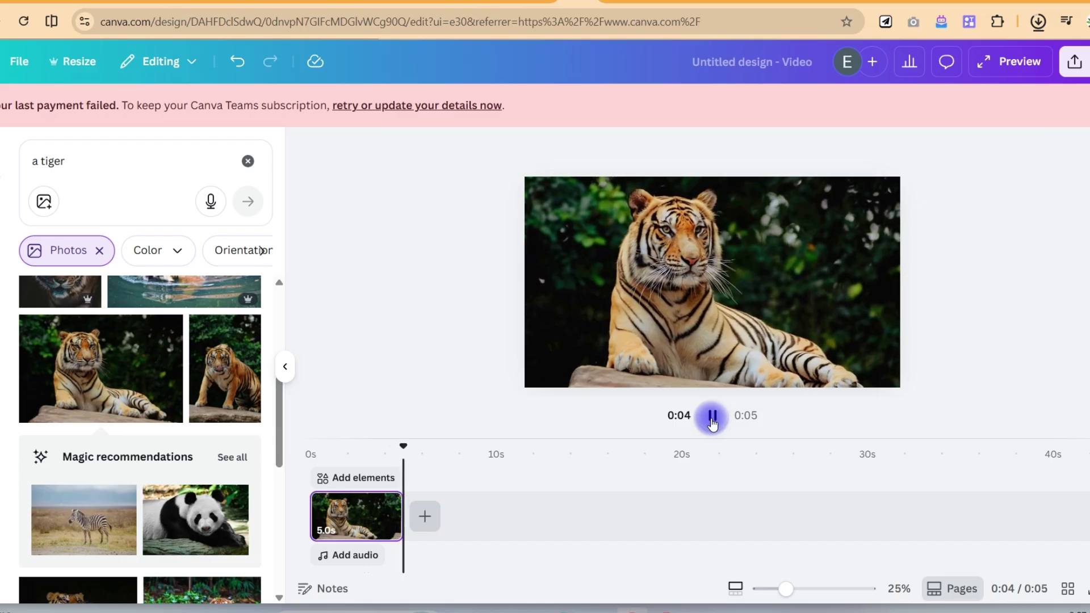
pyautogui.click(713, 420)
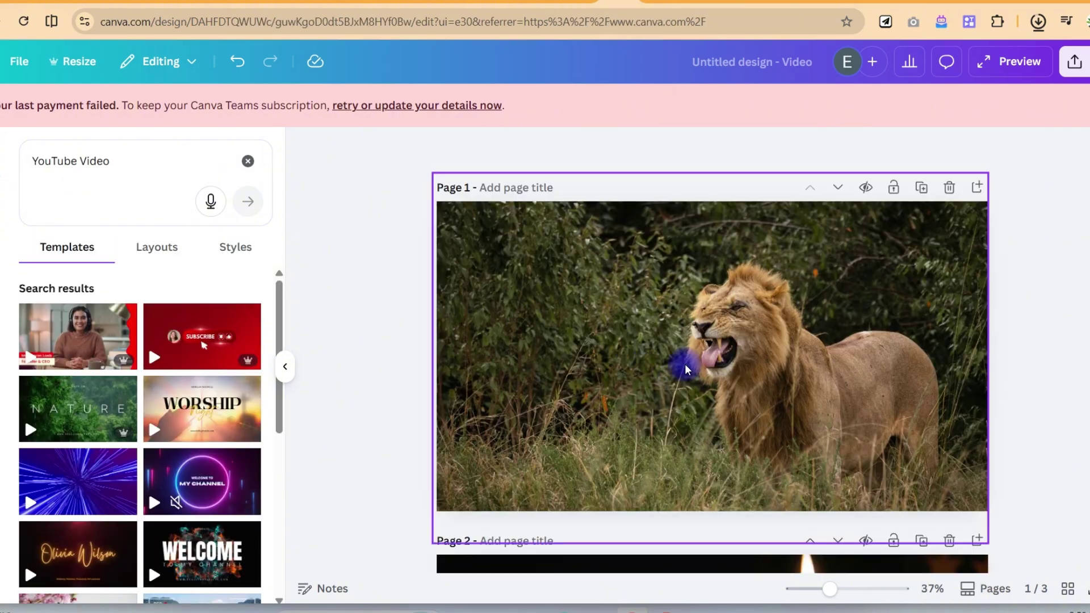
# Look through the pages of the lion, candle and kitten design and duplicate page 1 with the lion photo.
pyautogui.scroll(-10, 684, 363)
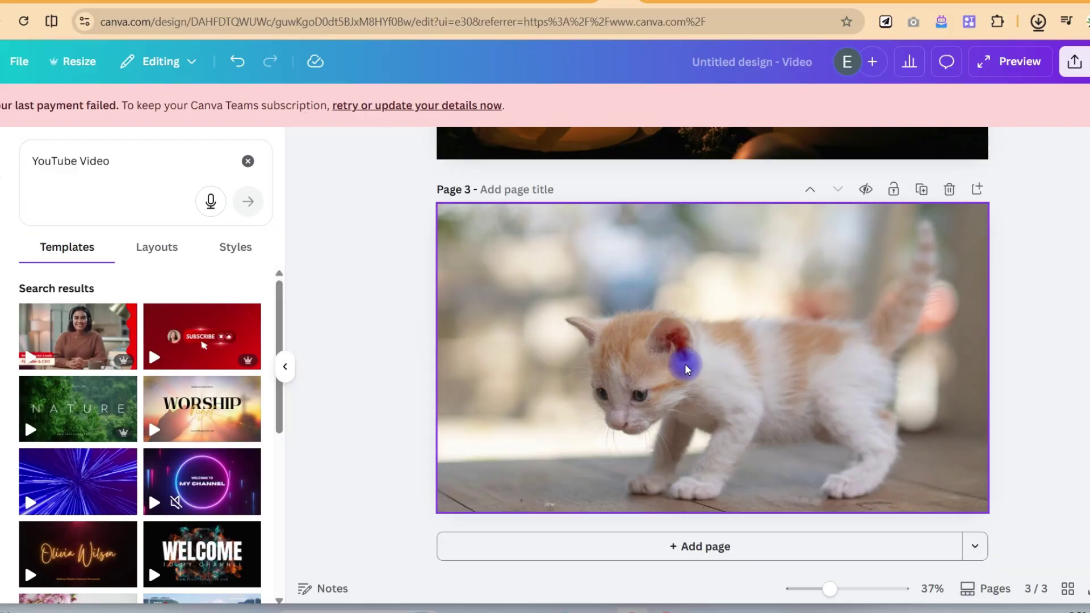
pyautogui.scroll(10, 684, 364)
pyautogui.click(656, 352)
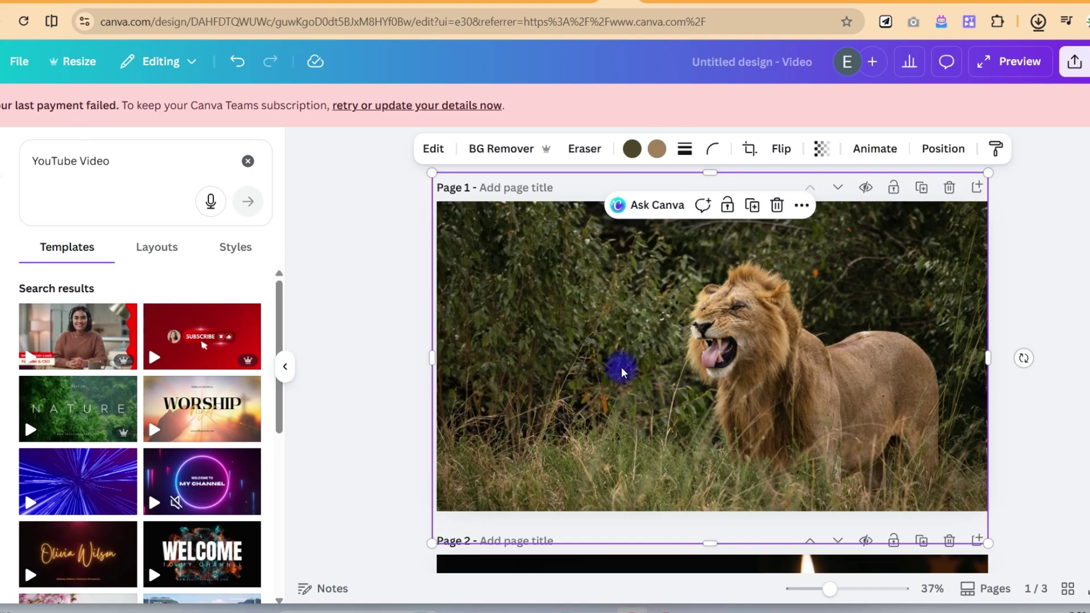
pyautogui.click(921, 187)
# Generate a 5-second video from the lion photo on page 2 using Image to Video with the Smart setting.
pyautogui.click(579, 327)
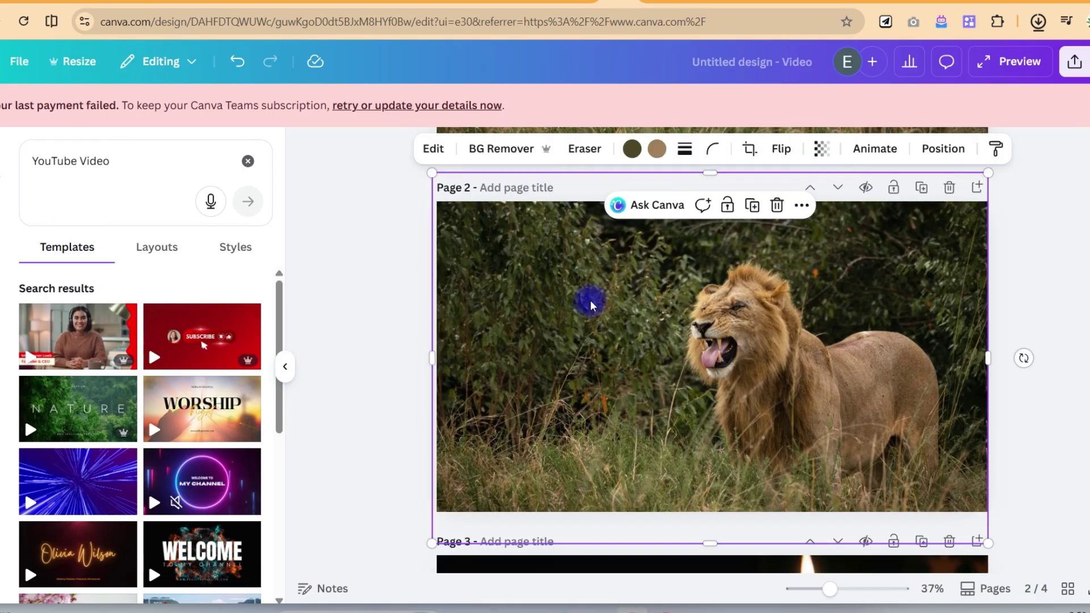
pyautogui.click(409, 165)
pyautogui.click(250, 368)
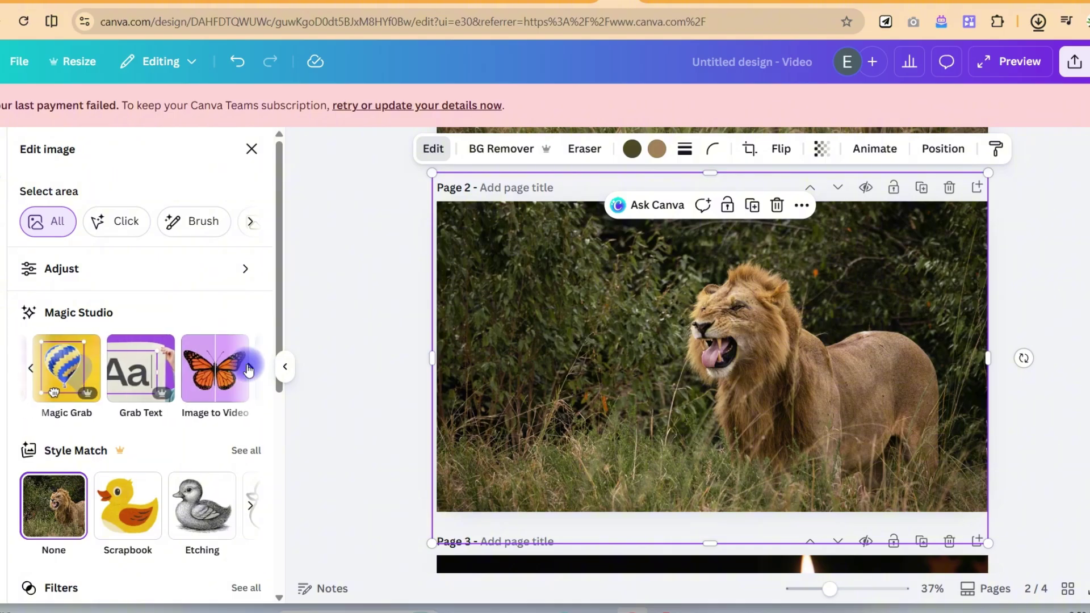
pyautogui.click(248, 370)
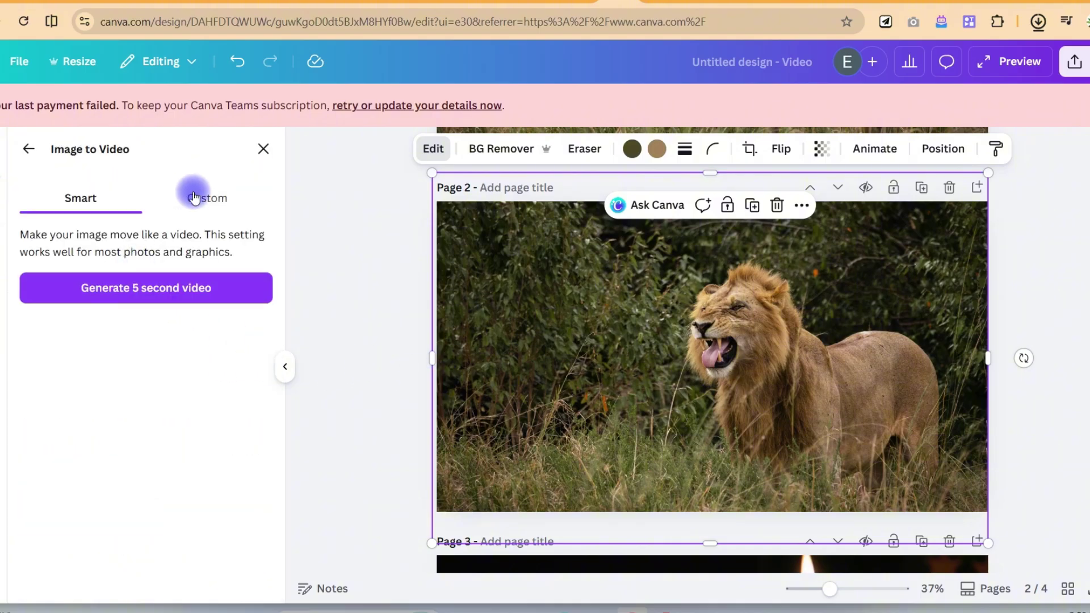
pyautogui.click(146, 282)
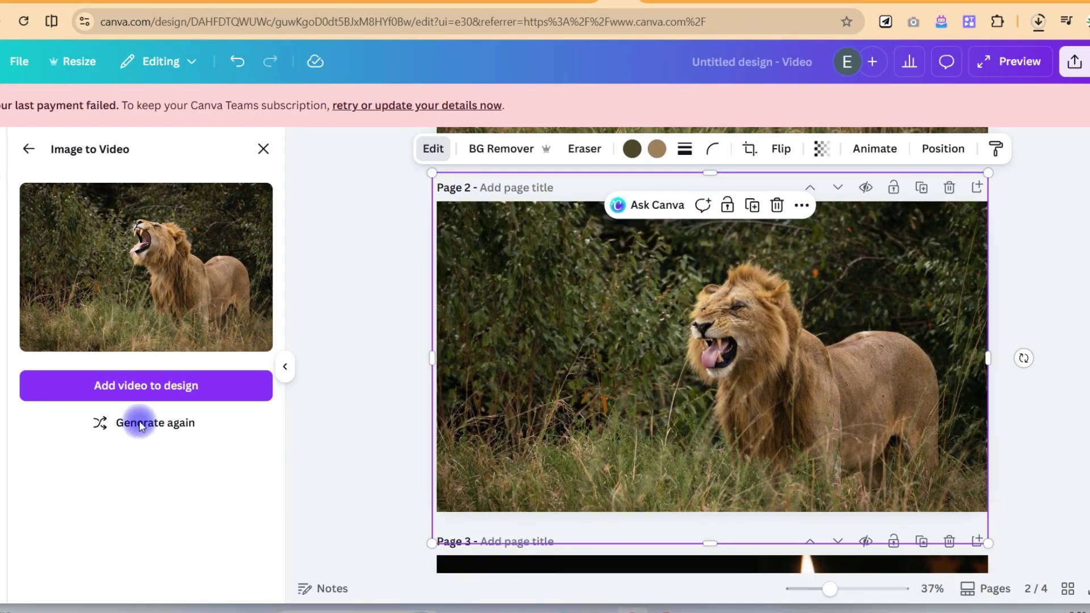
# Add the generated lion video to page 2 and play it back.
pyautogui.click(152, 384)
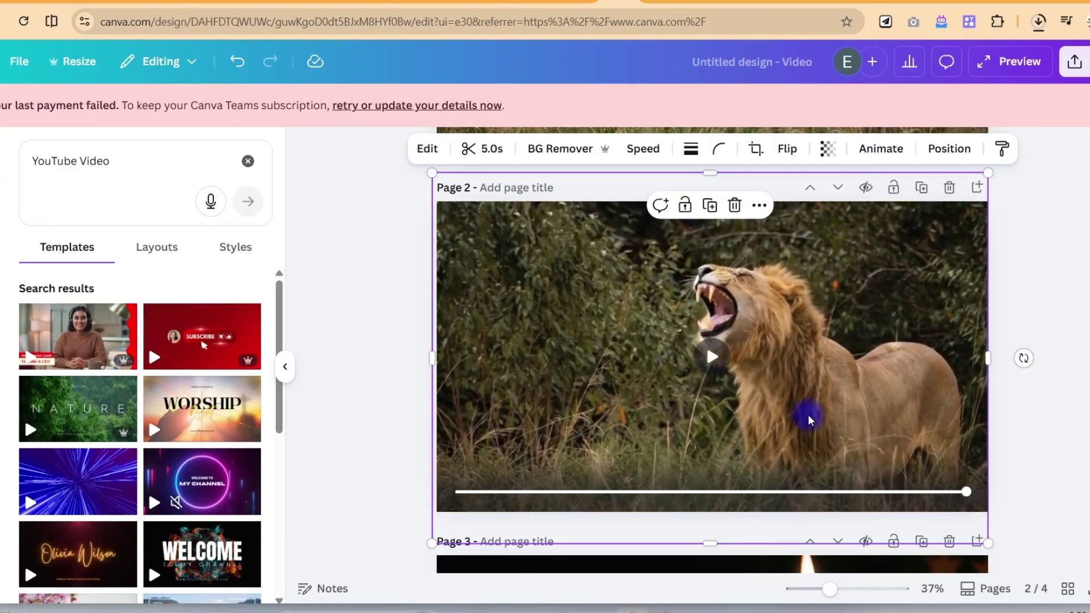
pyautogui.click(709, 358)
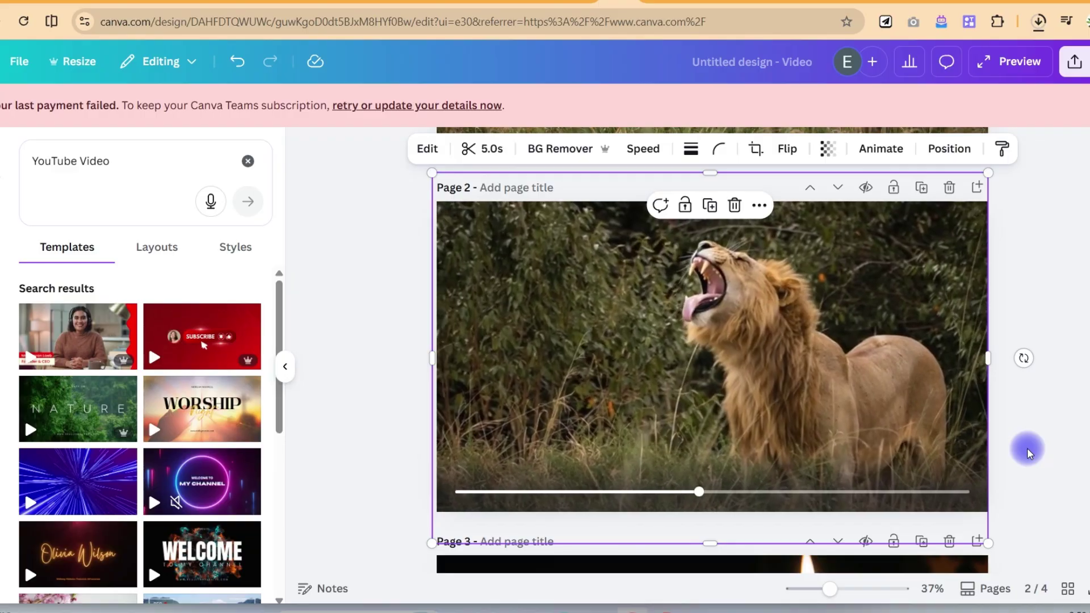
# Duplicate page 3 with the candle photo.
pyautogui.scroll(-5, 1026, 448)
pyautogui.click(597, 403)
pyautogui.scroll(-4, 733, 430)
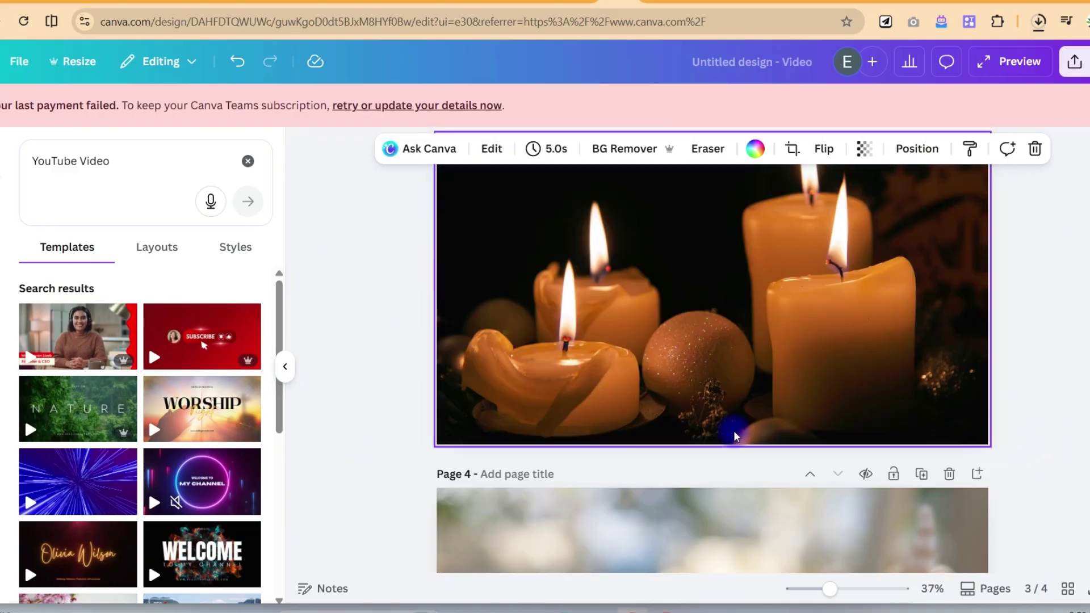
pyautogui.scroll(3, 738, 265)
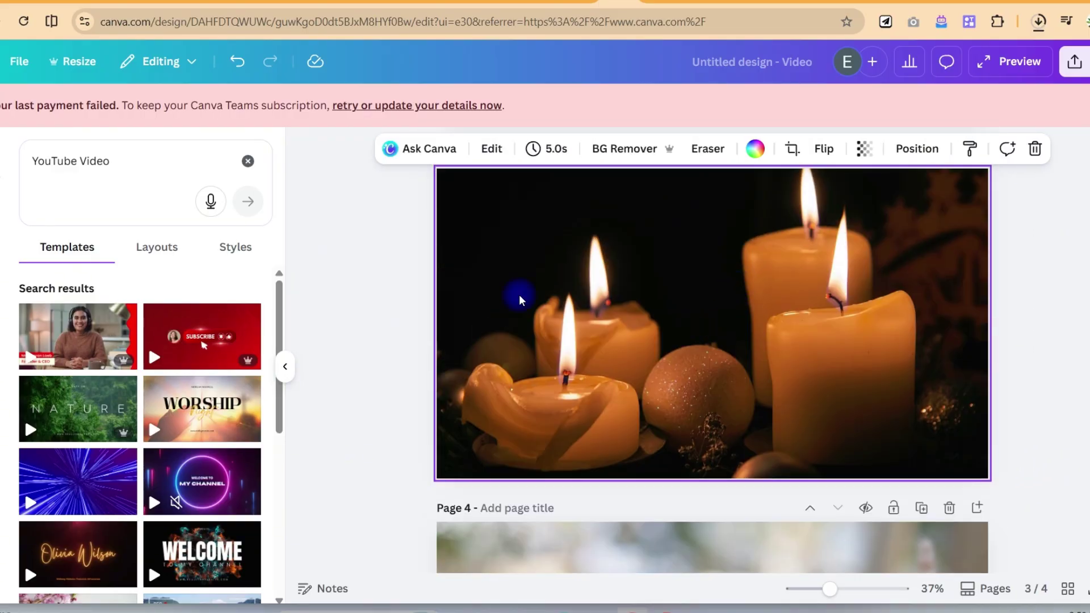
pyautogui.scroll(4, 965, 295)
pyautogui.click(919, 386)
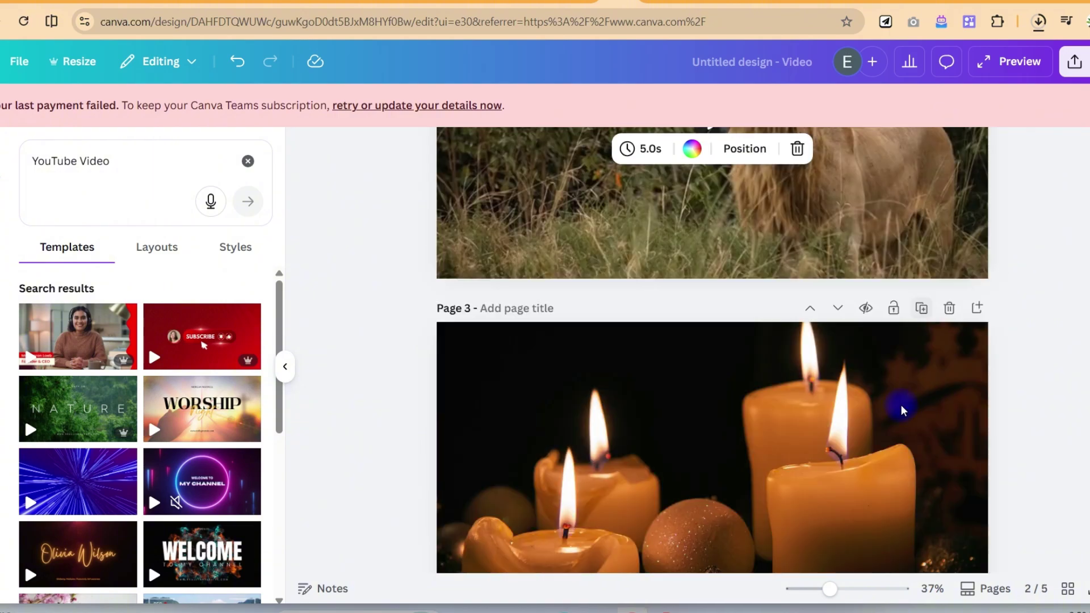
# Generate a 5-second video from the candle photo on page 4 with the Smart setting and add it to the design.
pyautogui.click(713, 475)
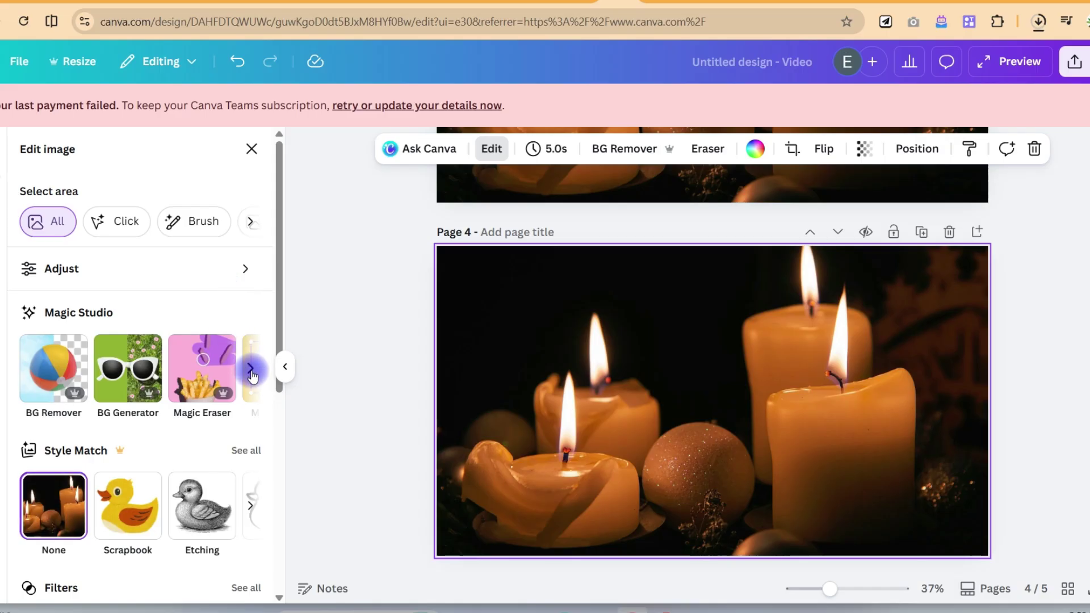
pyautogui.click(250, 368)
pyautogui.click(215, 361)
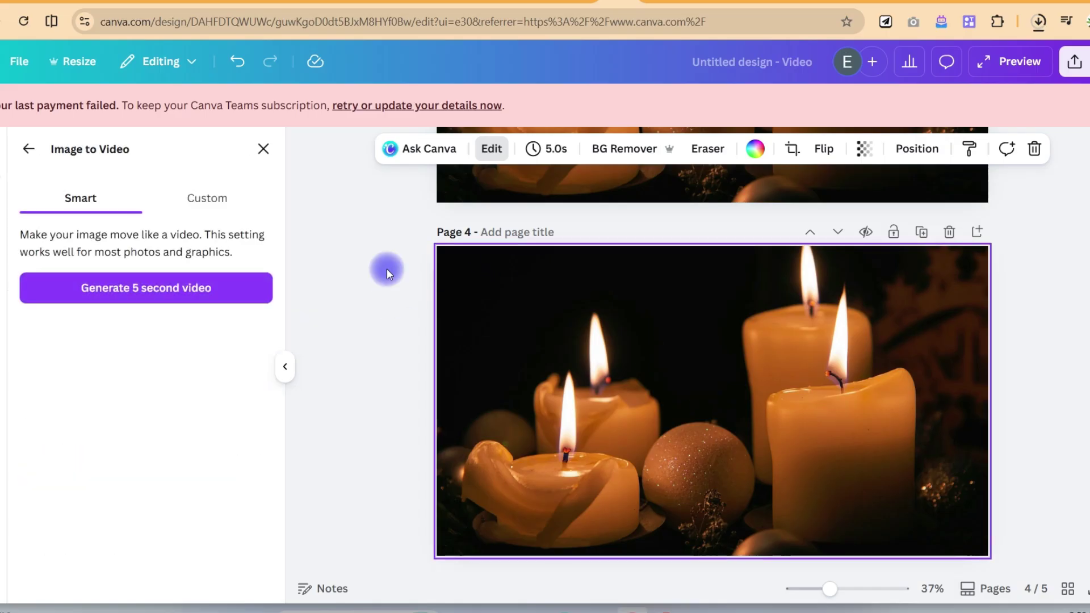
pyautogui.click(136, 287)
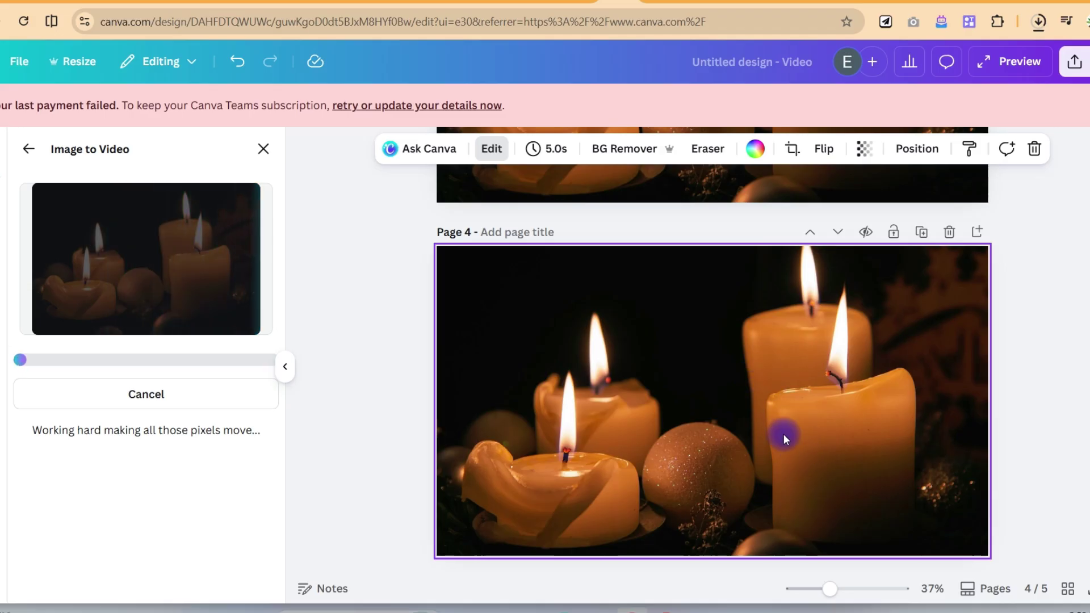
pyautogui.scroll(-1, 837, 472)
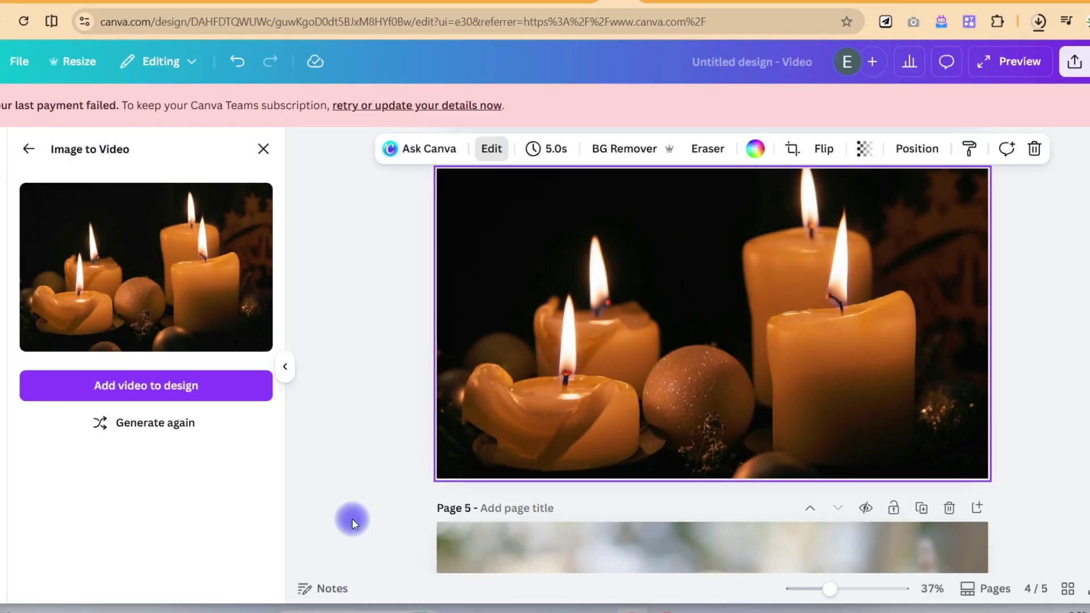
pyautogui.click(146, 387)
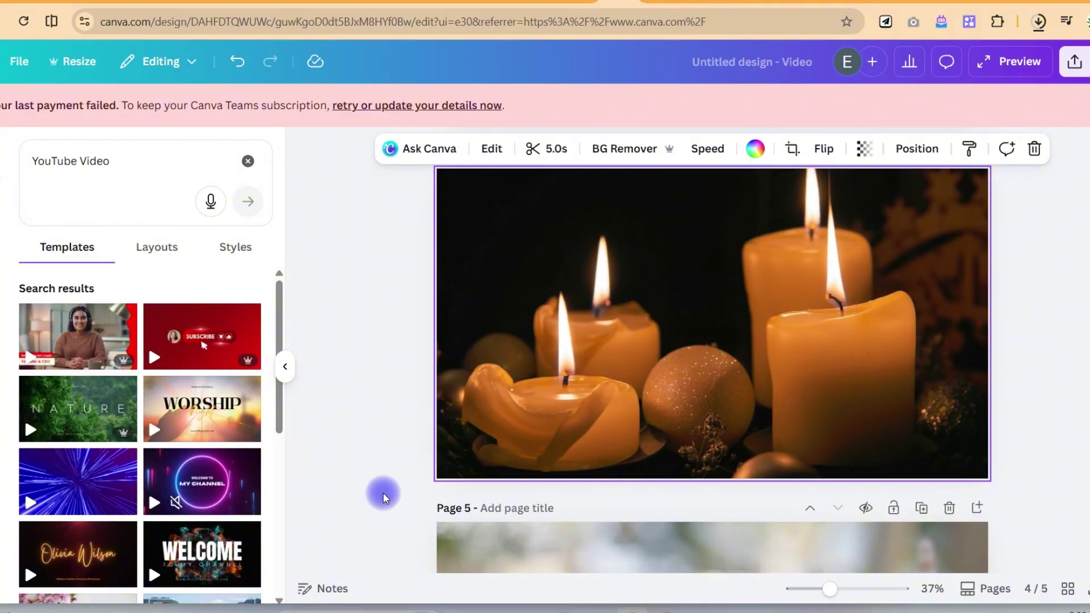
pyautogui.press('space')
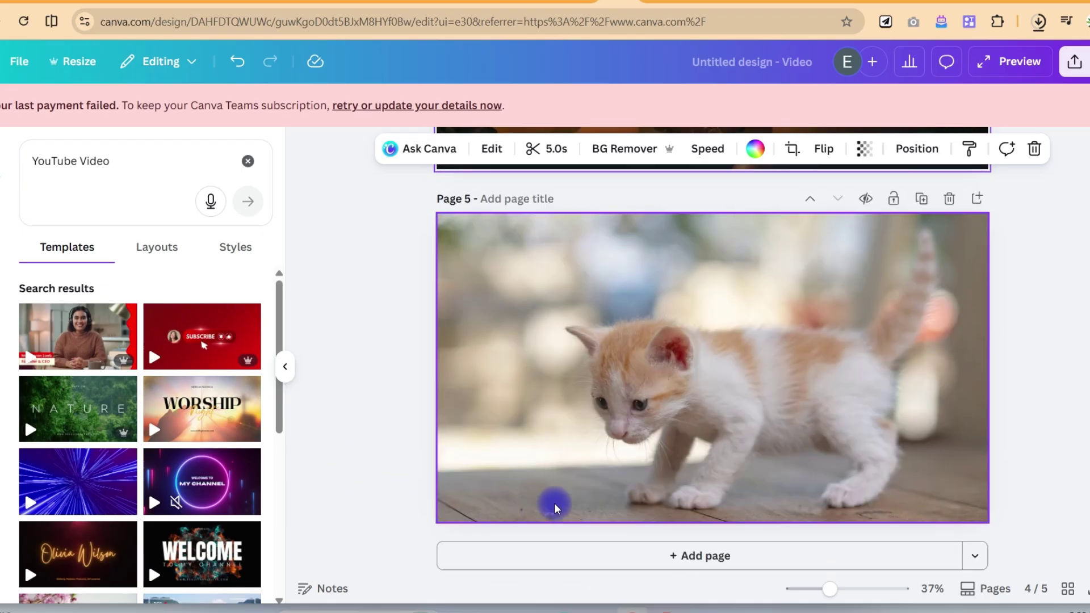
# Generate a 5-second video from the page 5 kitten photo with the Custom prompt "let the cat be jumping" and add it to the design.
pyautogui.click(632, 408)
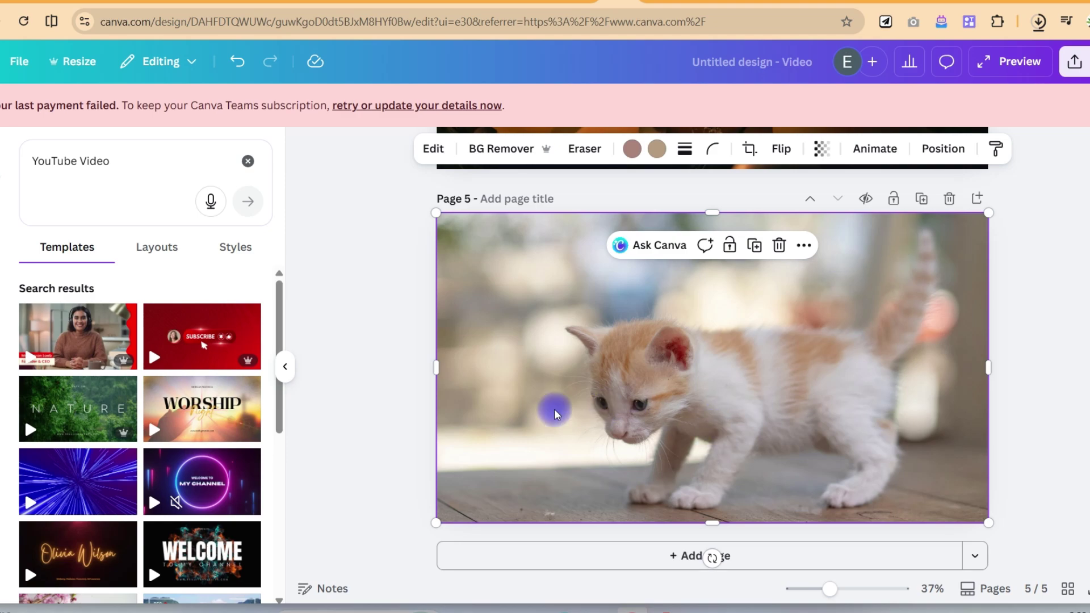
pyautogui.click(433, 150)
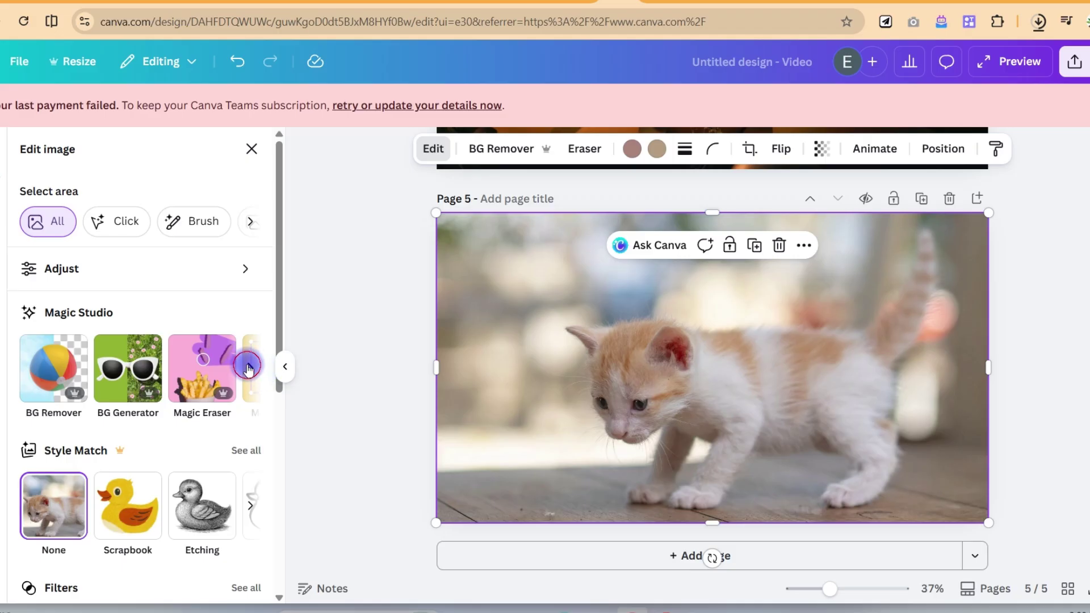
pyautogui.click(248, 368)
pyautogui.click(219, 389)
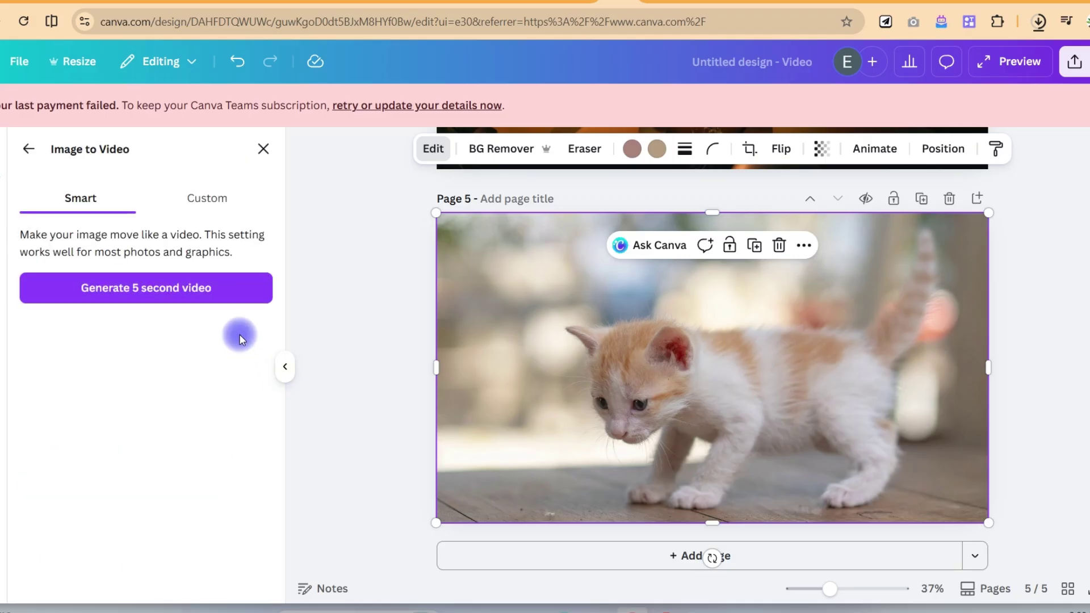
pyautogui.click(214, 205)
pyautogui.click(151, 240)
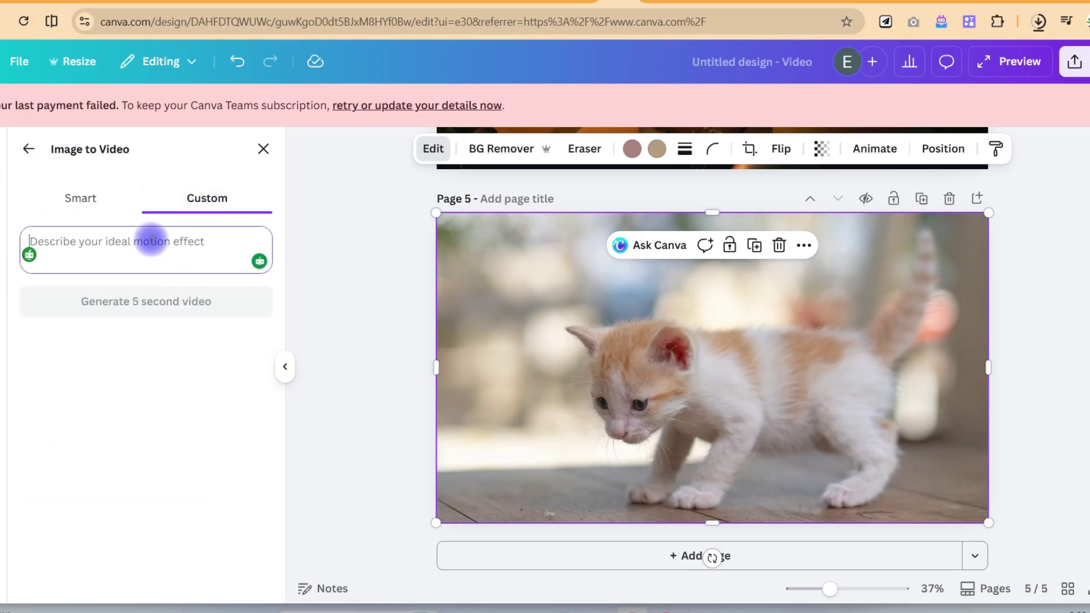
pyautogui.write('let the cat be jumping')
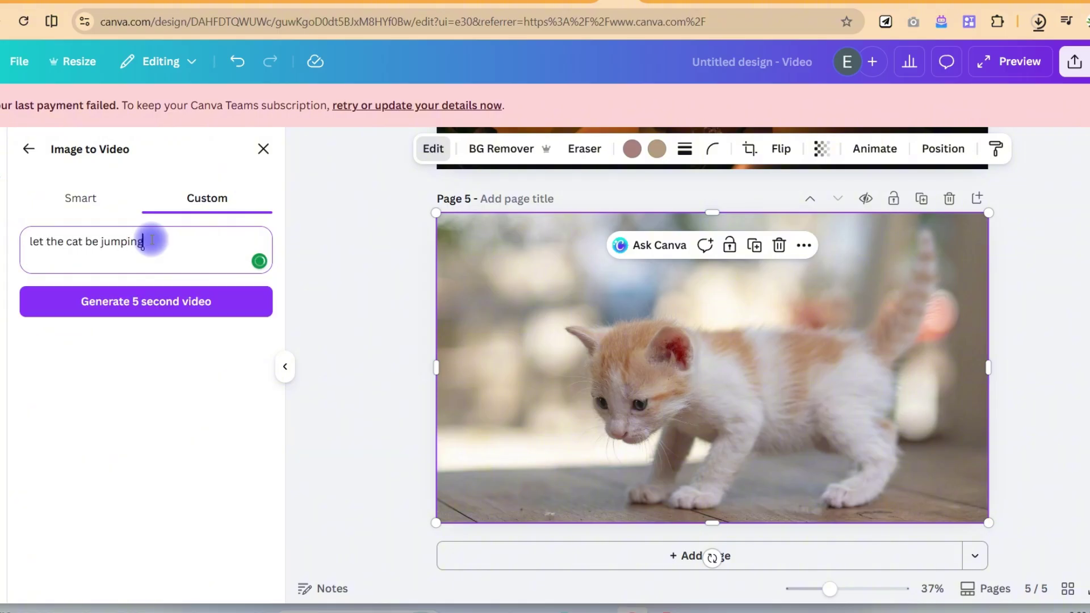
pyautogui.click(159, 303)
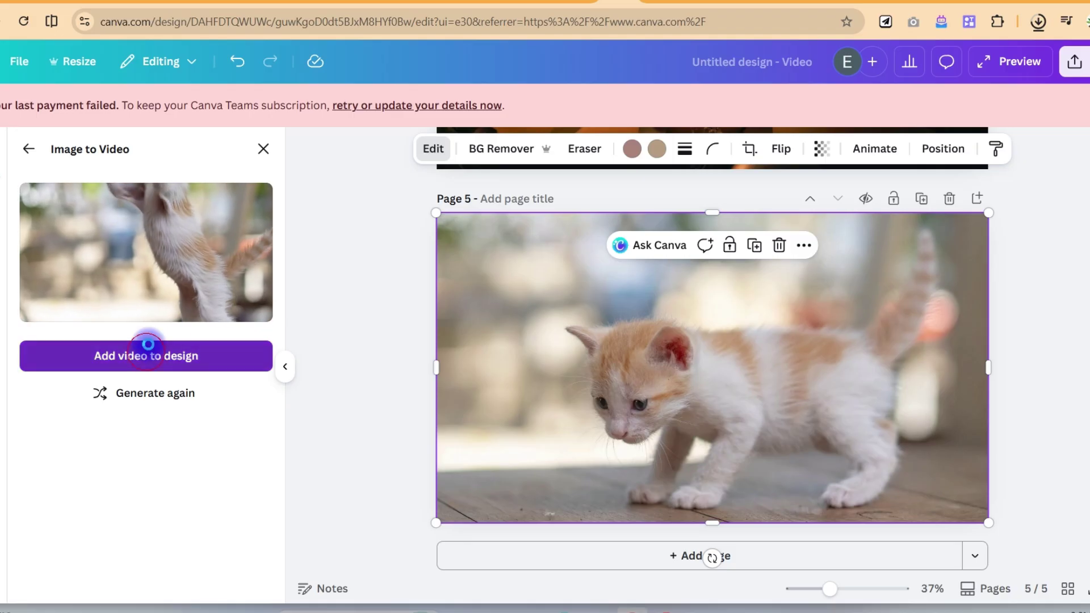
pyautogui.click(146, 355)
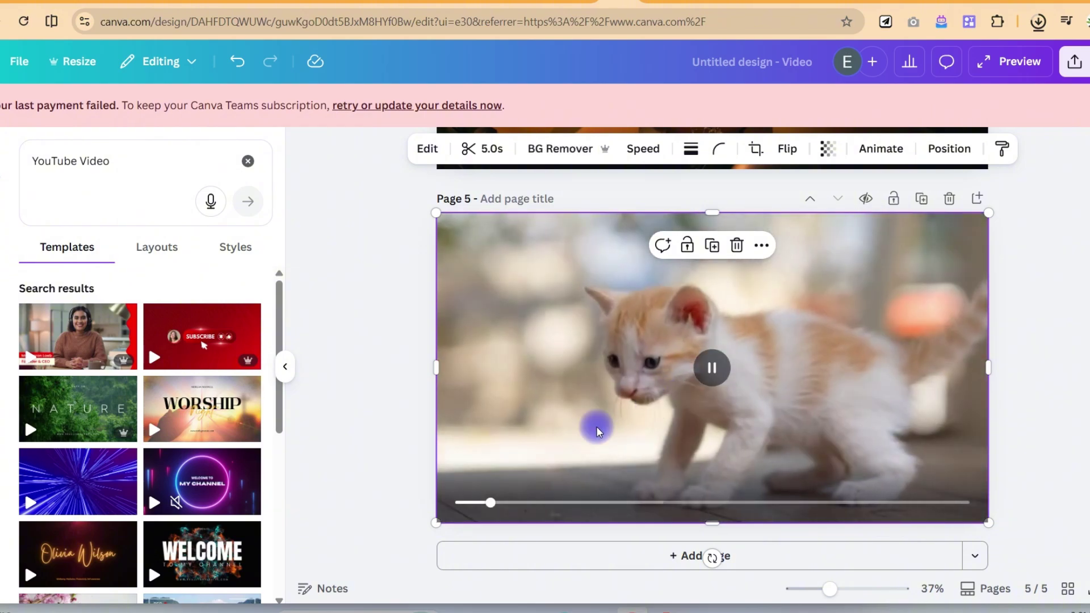
# Play back the kitten video on page 5 and look back over the candle pages.
pyautogui.click(338, 476)
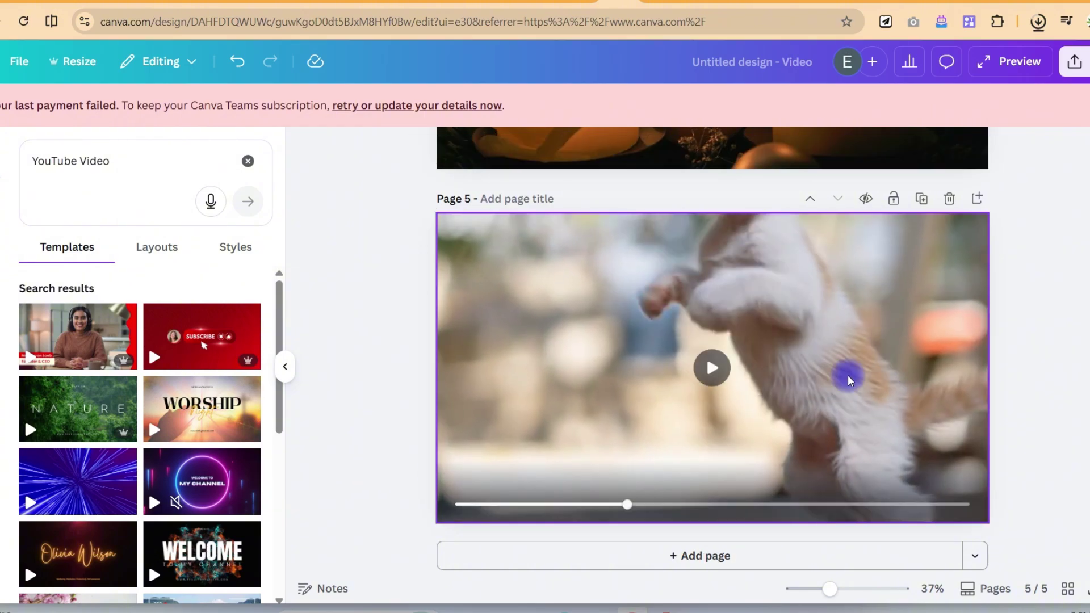
pyautogui.click(713, 369)
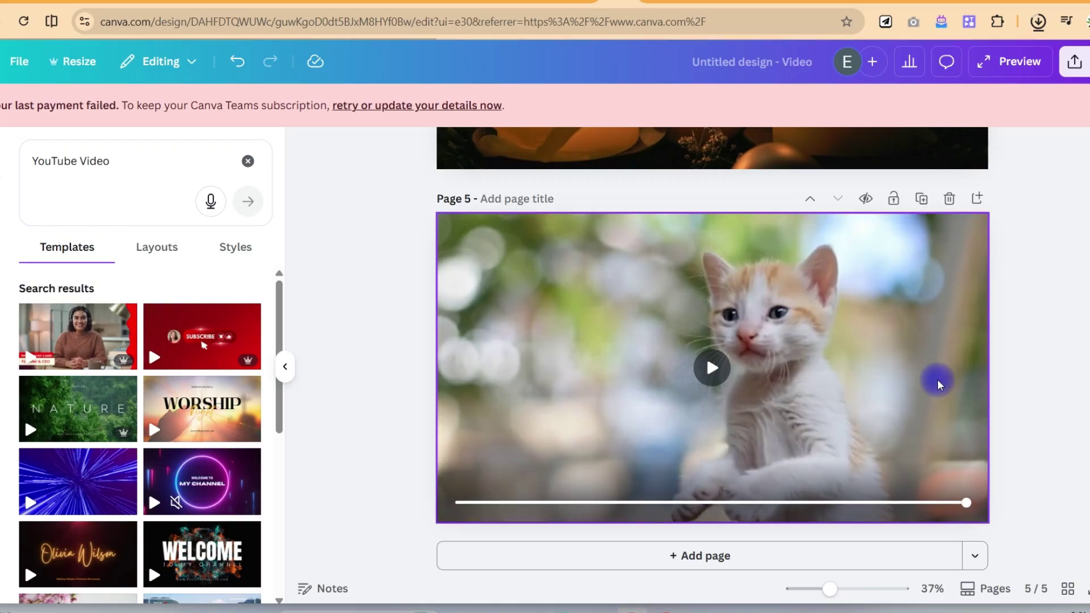
pyautogui.scroll(5, 920, 375)
pyautogui.scroll(3, 907, 350)
pyautogui.scroll(-8, 907, 418)
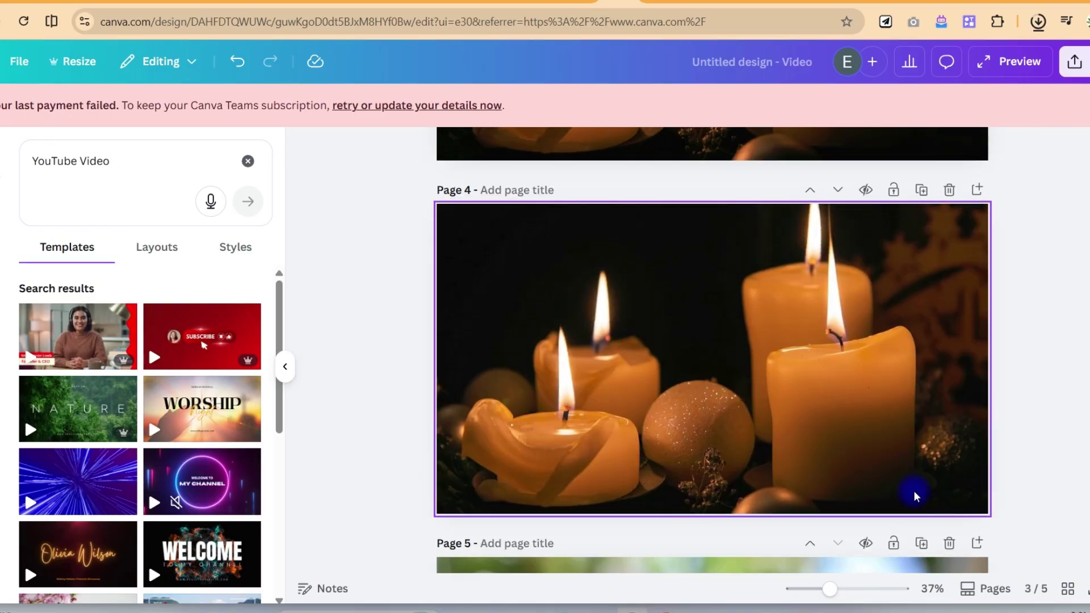
# Download only the current page, page 5 with the kitten video, as an MP4 Video at 1080p (HD).
pyautogui.click(847, 383)
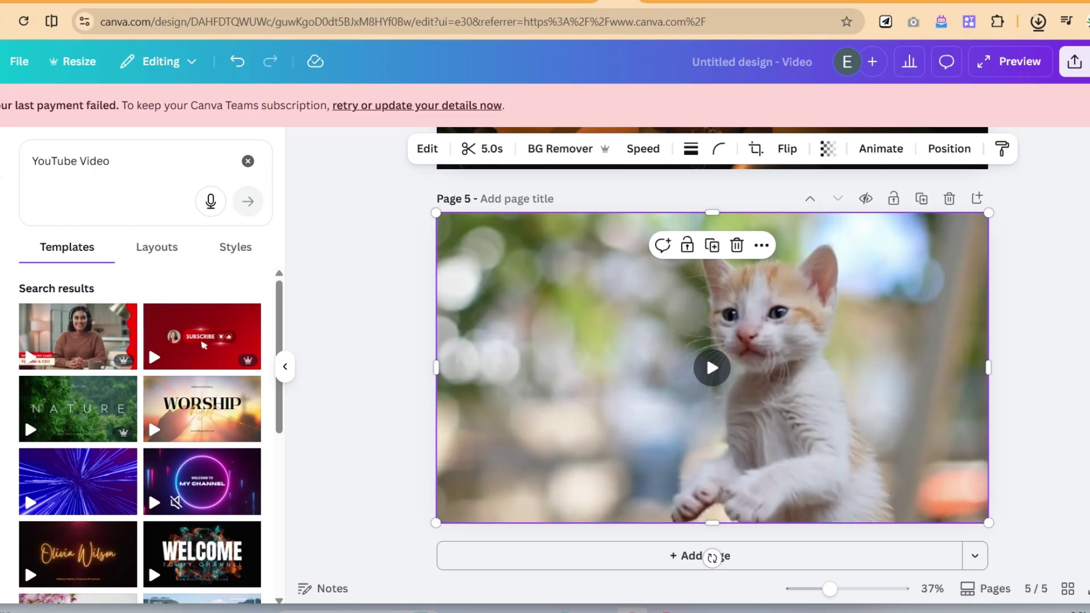
pyautogui.click(1074, 61)
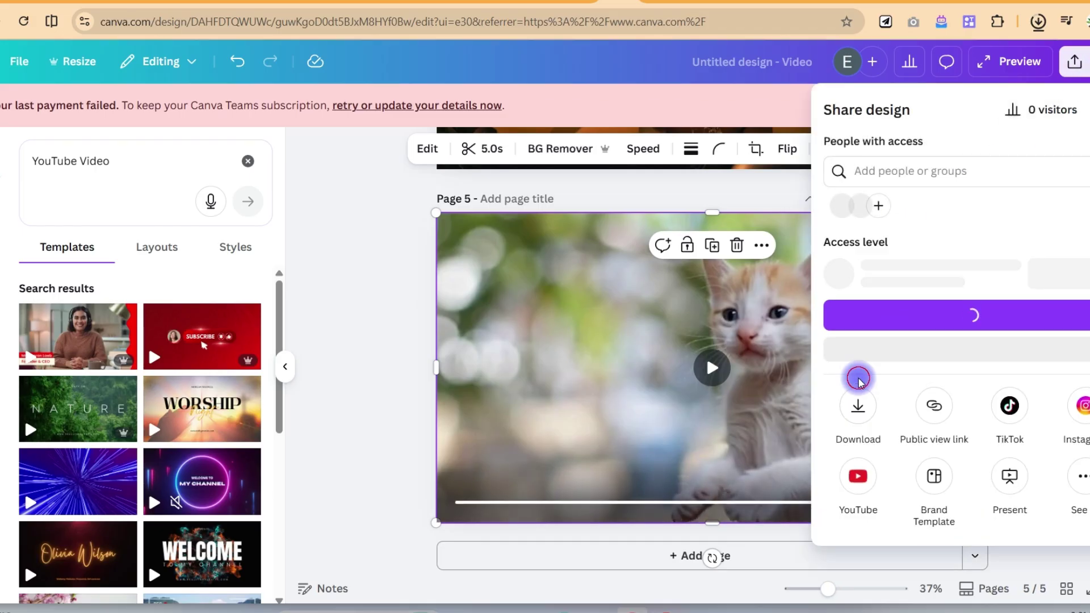
pyautogui.click(857, 405)
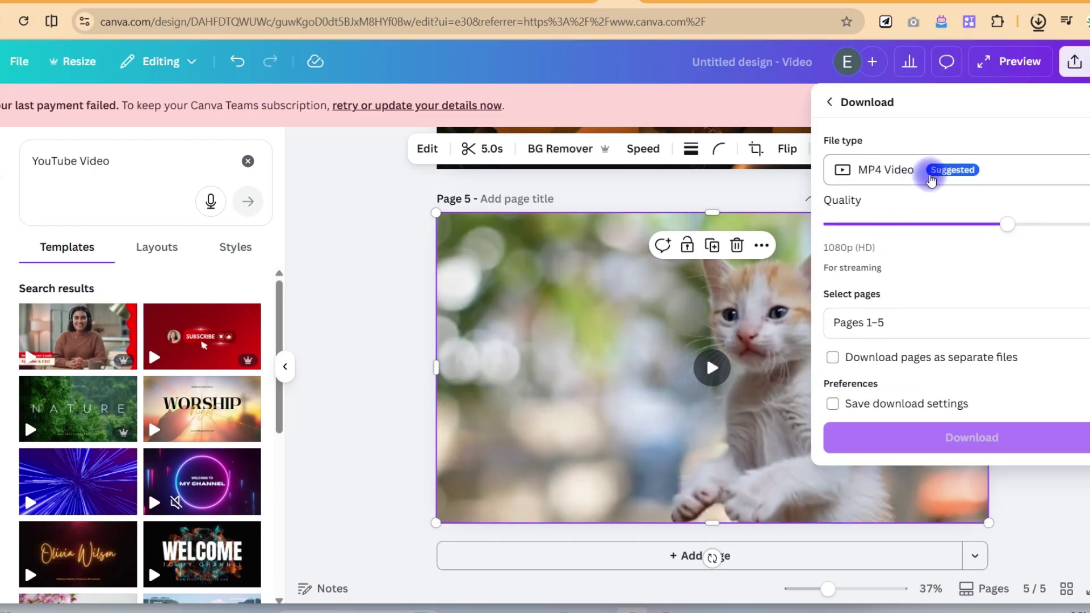
pyautogui.click(918, 325)
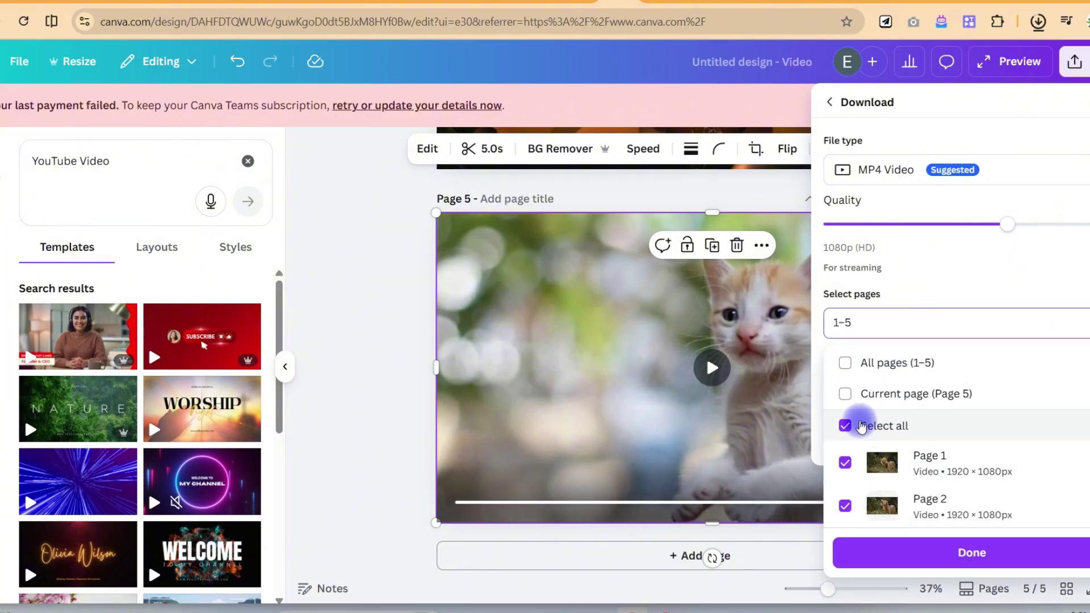
pyautogui.click(864, 391)
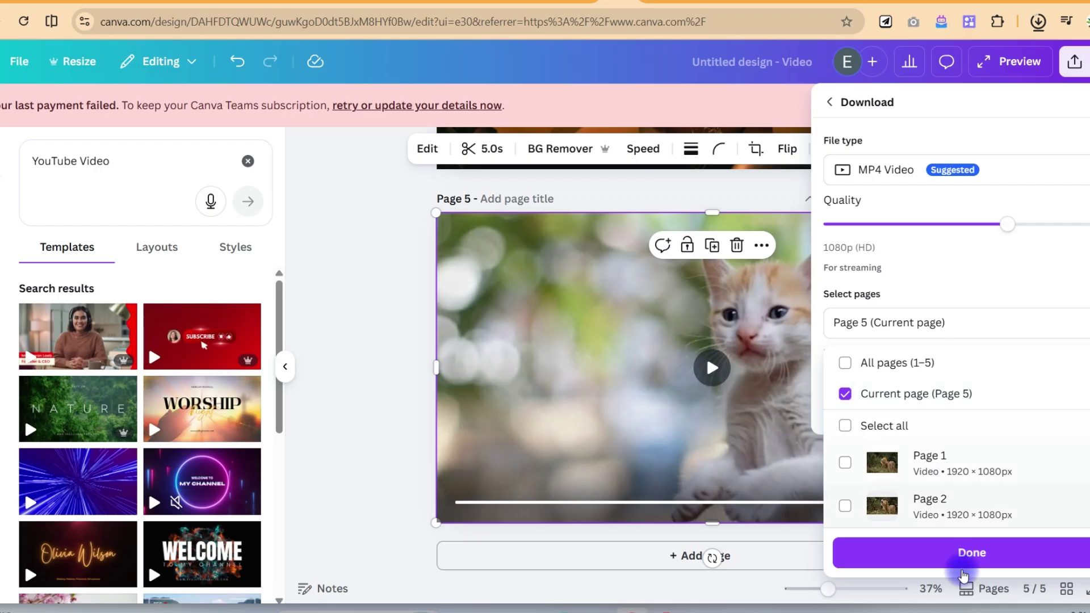
pyautogui.click(971, 552)
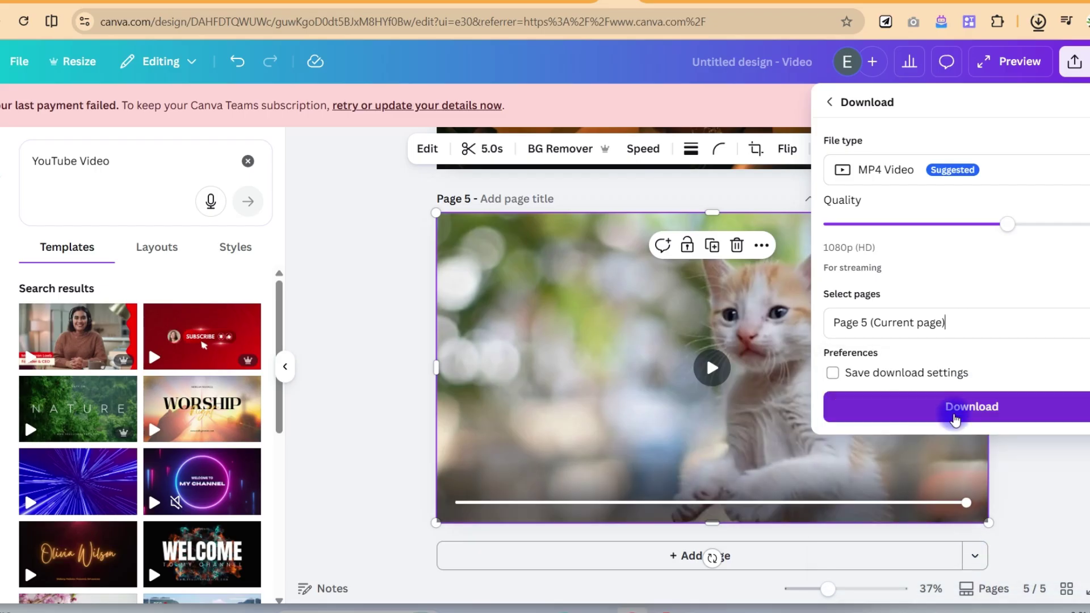
pyautogui.click(955, 411)
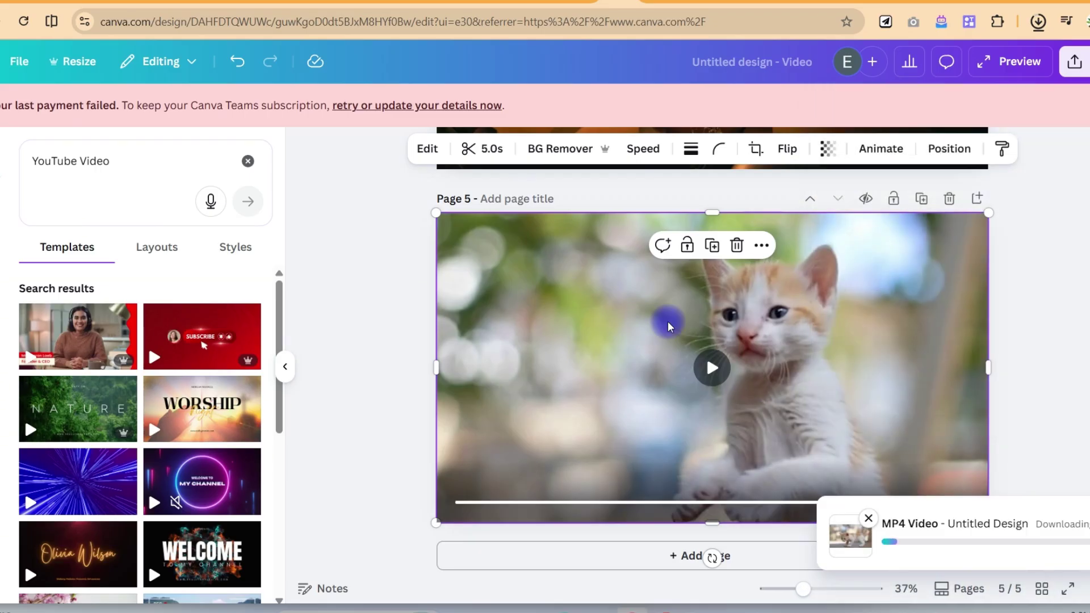